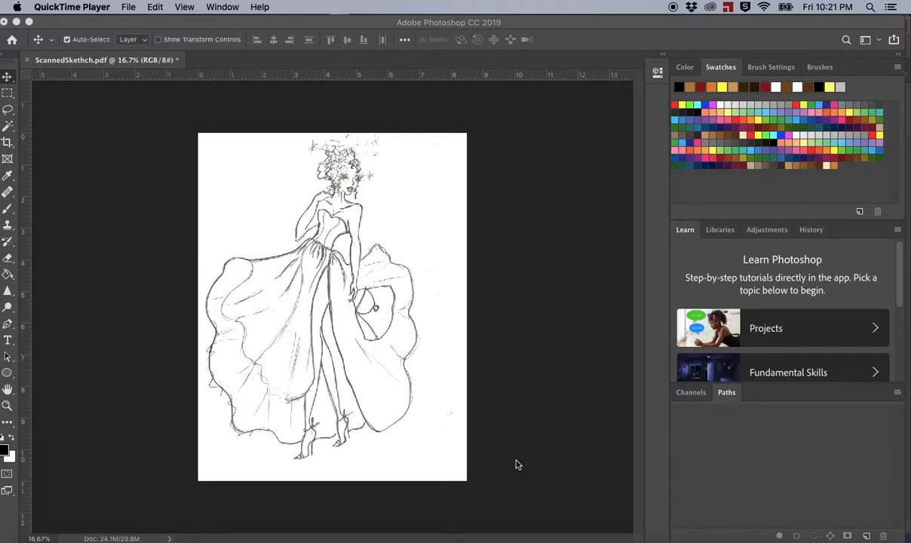
# Step: Switch to Illustrator and place the yellow star pattern swatch's artwork on the empty part of the artboard beside the squares
pyautogui.click(473, 538)
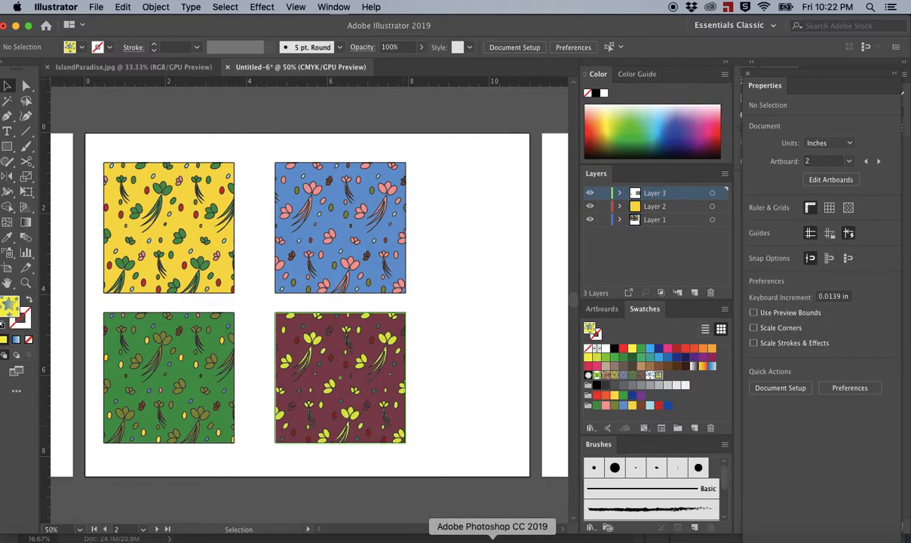
pyautogui.click(498, 537)
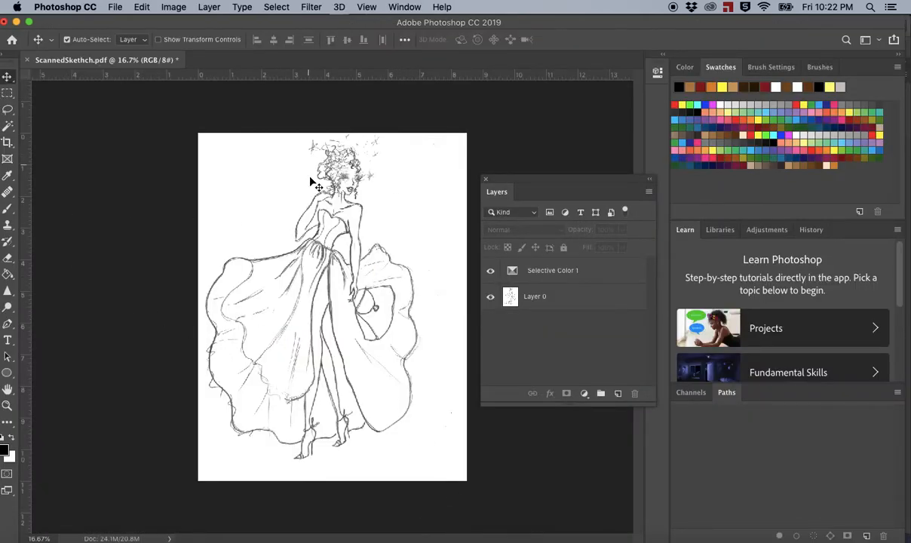
pyautogui.click(474, 537)
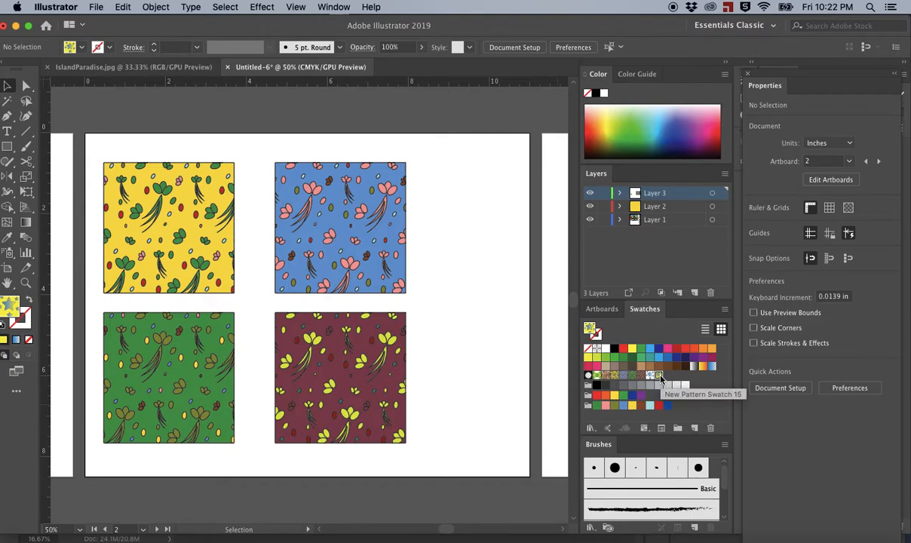
pyautogui.moveTo(660, 377); pyautogui.dragTo(473, 289)
pyautogui.click(489, 356)
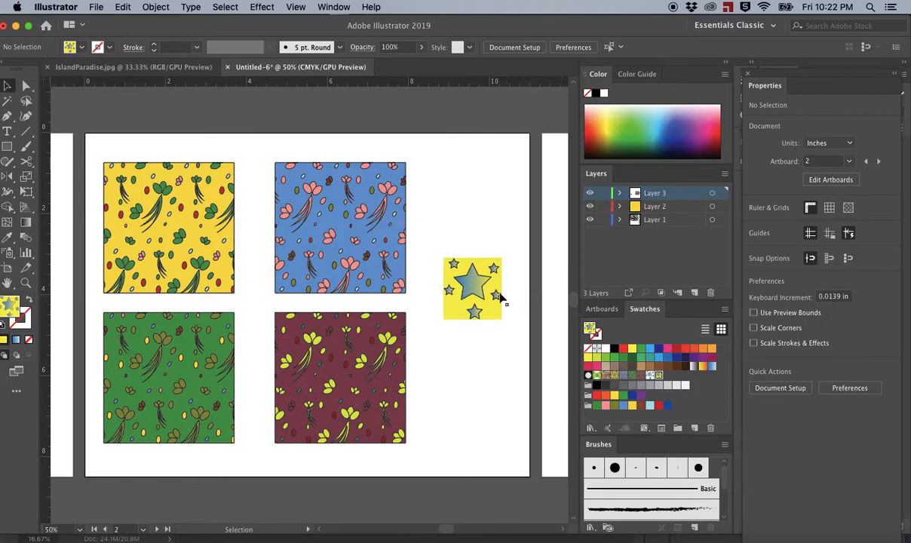
# Step: Copy the yellow star pattern group from the artboard
pyautogui.click(469, 287)
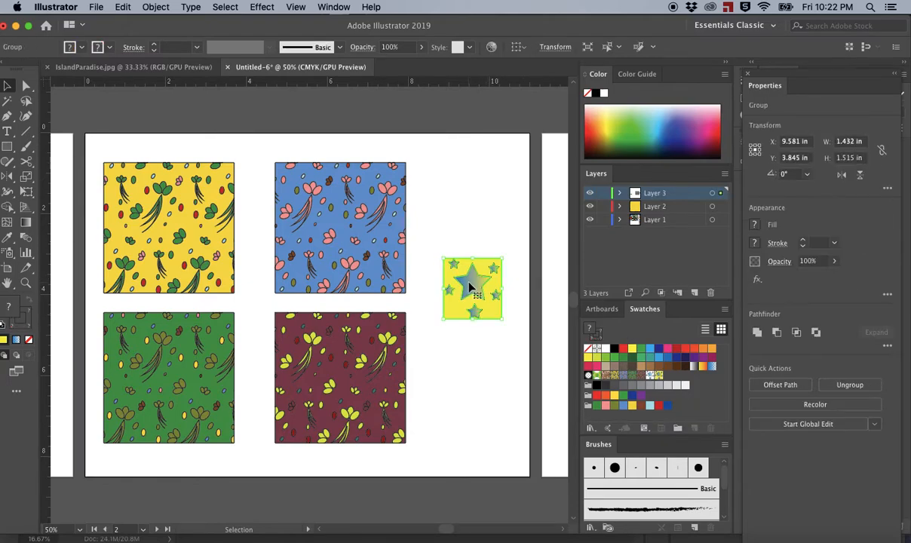
pyautogui.click(123, 7)
pyautogui.click(140, 65)
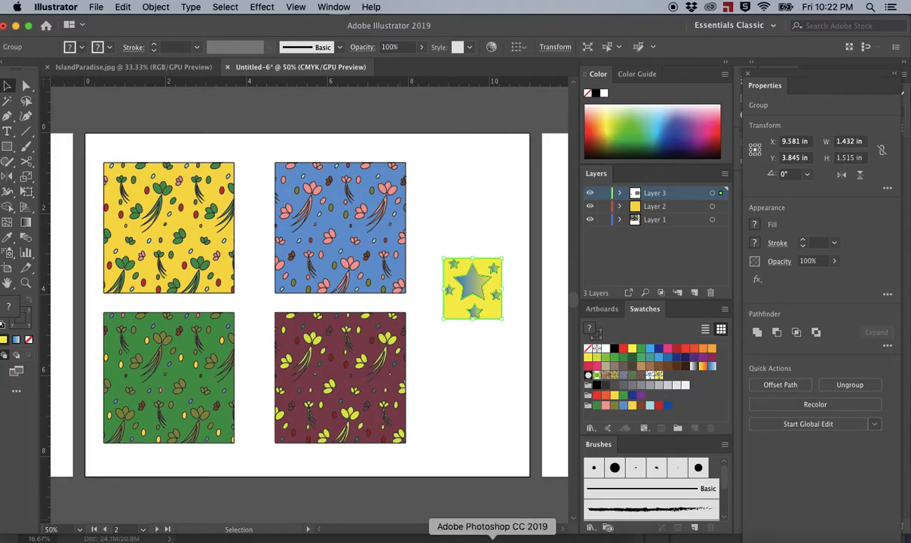
# Step: Switch to Photoshop and create a clipboard-sized document, 1.431 x 1.514 inches, at a resolution of 300 pixels/inch
pyautogui.click(492, 539)
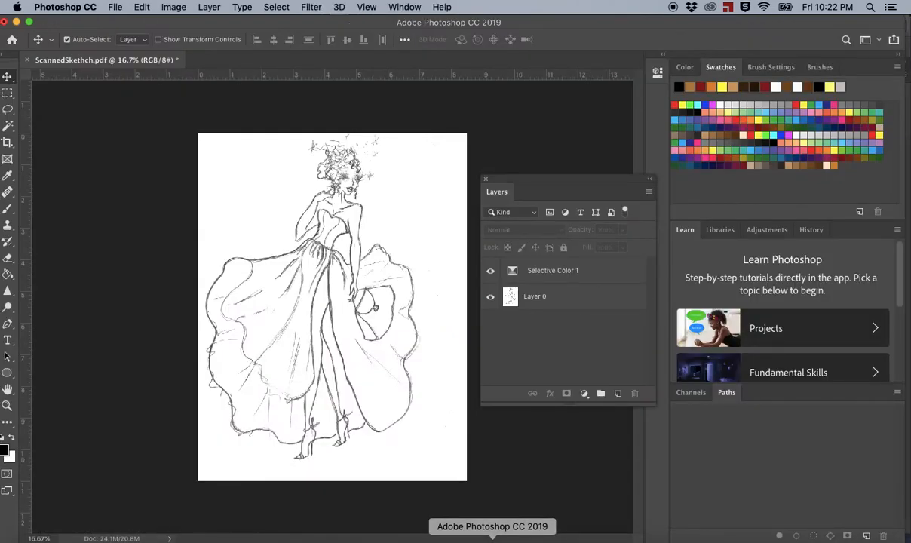
pyautogui.click(113, 8)
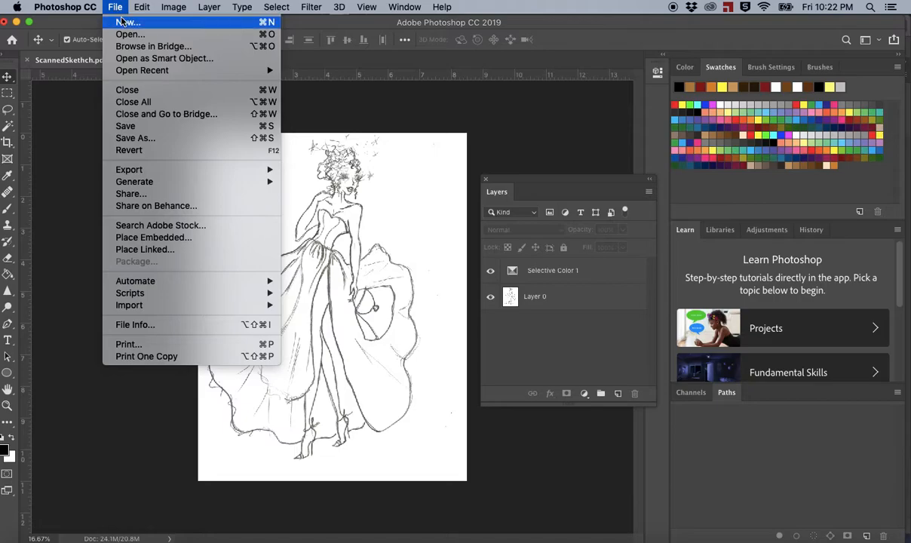
pyautogui.click(129, 24)
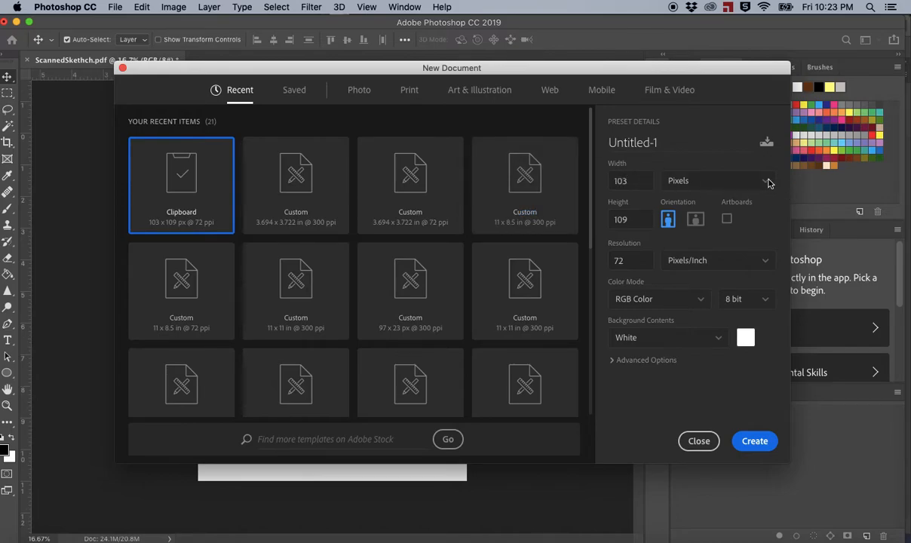
pyautogui.click(728, 179)
pyautogui.click(695, 225)
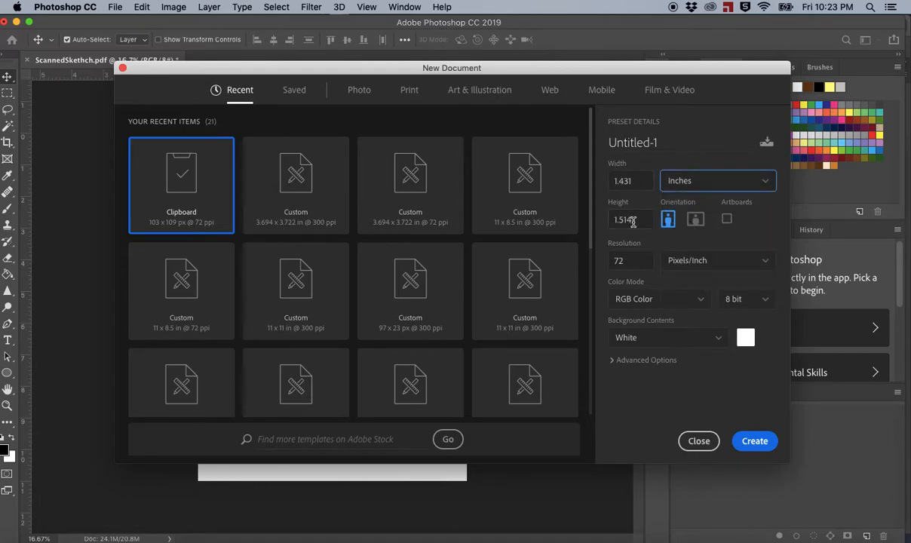
pyautogui.click(626, 260)
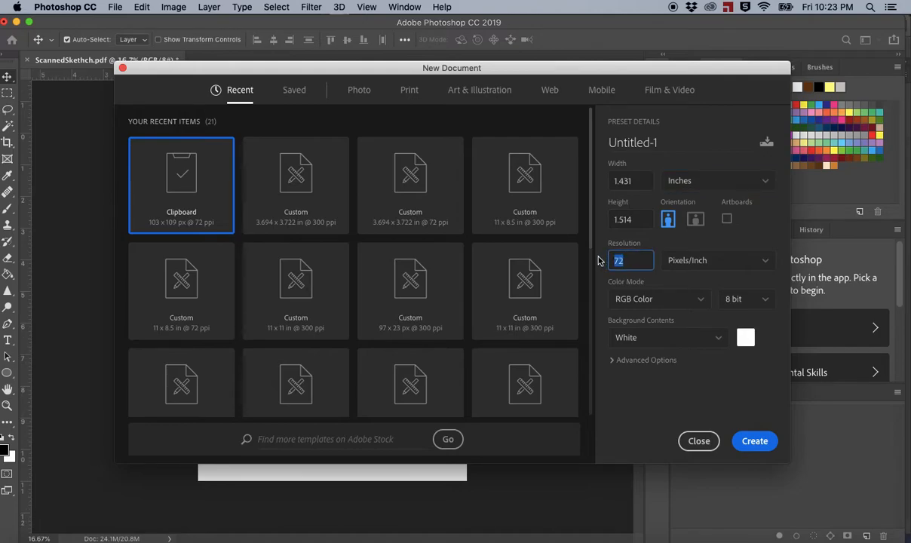
pyautogui.write('300')
pyautogui.click(756, 441)
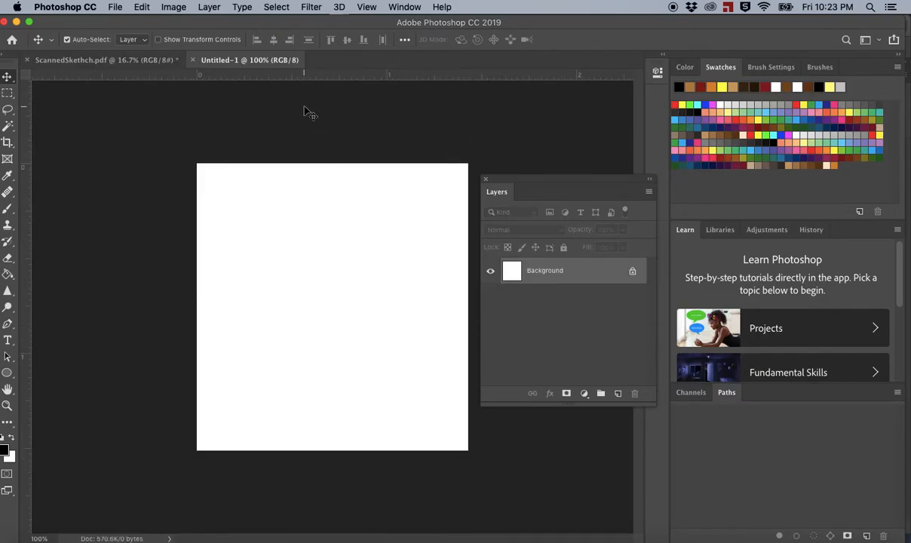
# Step: Paste the copied star artwork into the blank document as pixels and commit its placement
pyautogui.click(143, 7)
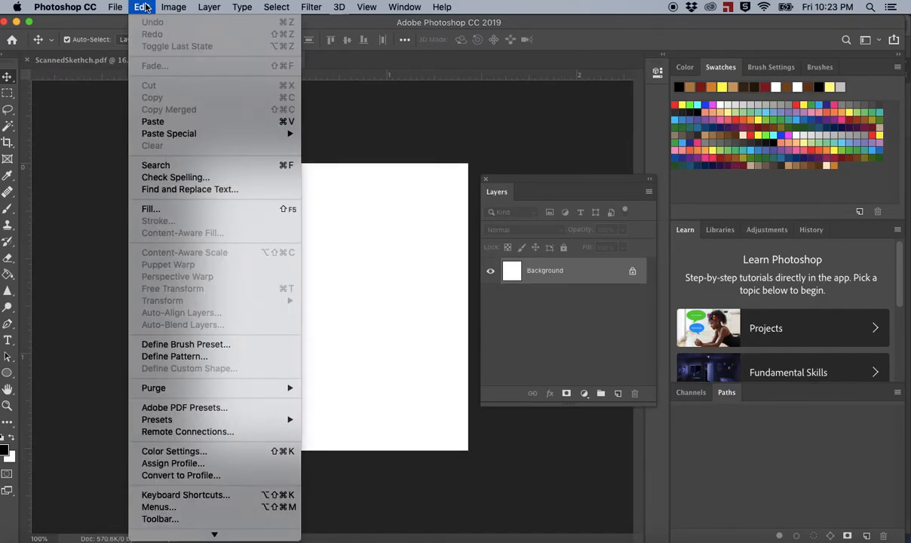
pyautogui.click(159, 121)
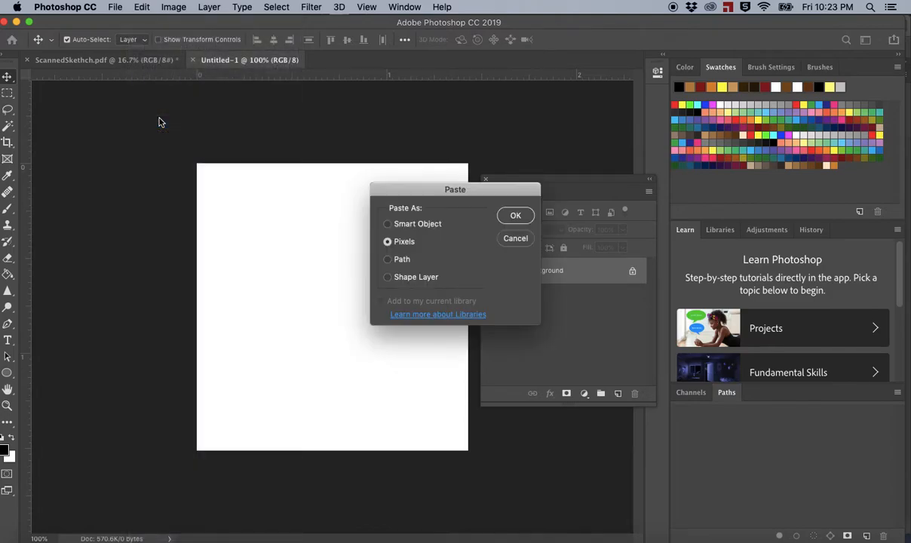
pyautogui.click(516, 216)
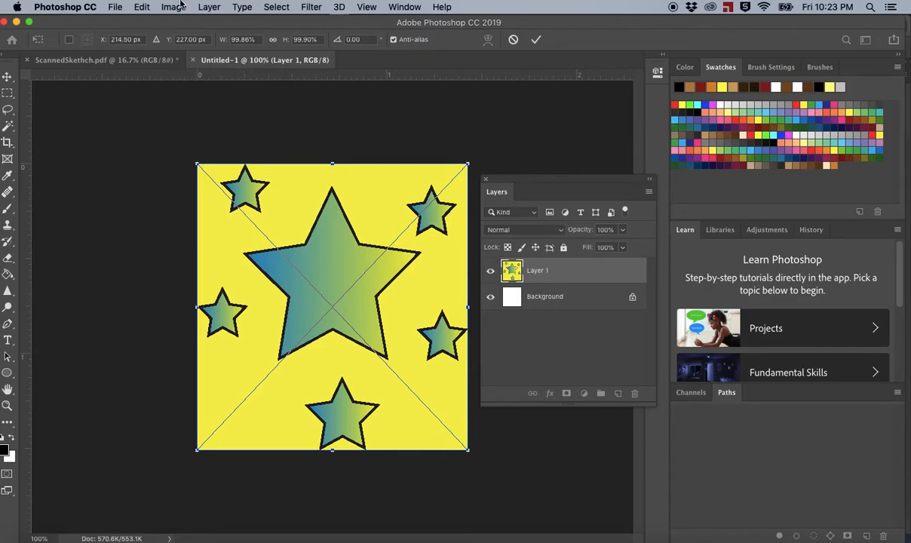
pyautogui.click(143, 7)
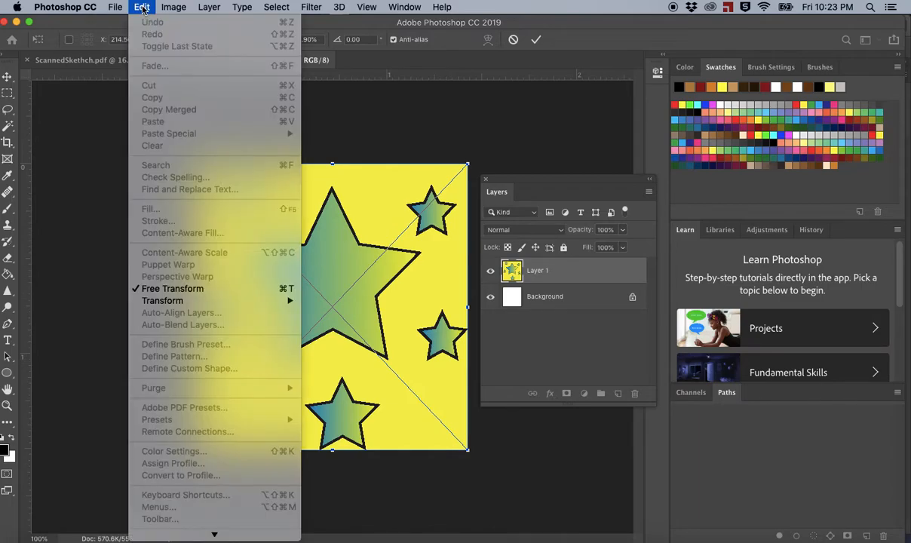
pyautogui.click(333, 202)
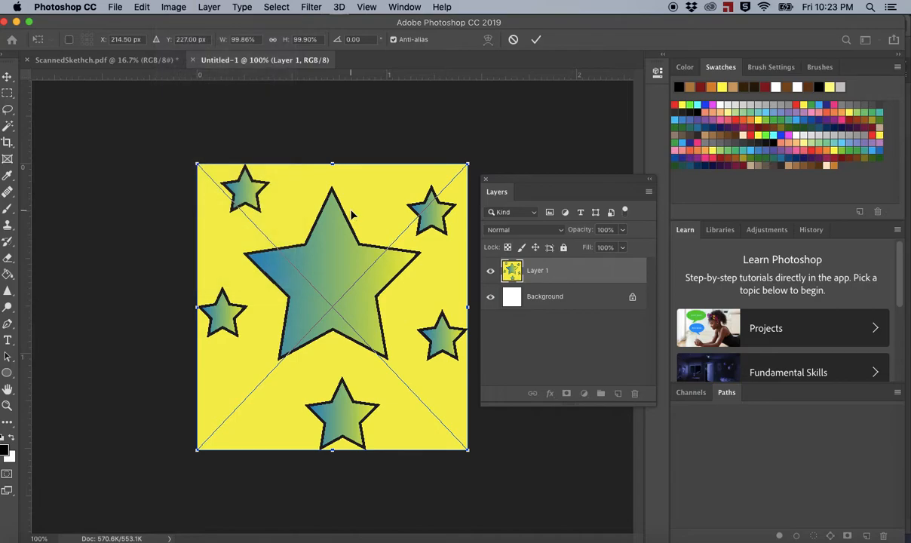
pyautogui.click(8, 79)
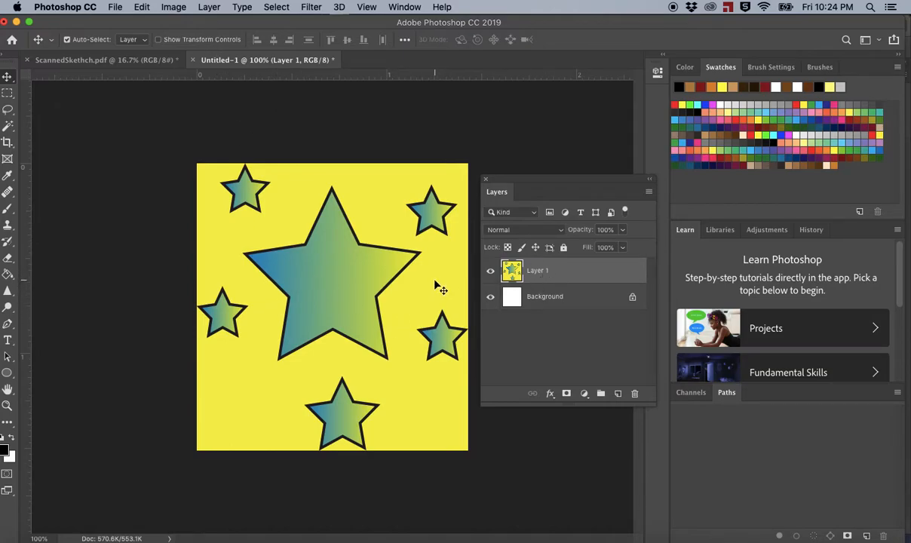
# Step: Select the whole star canvas and define it as a pattern named "Star Pattern"
pyautogui.press('super+a')
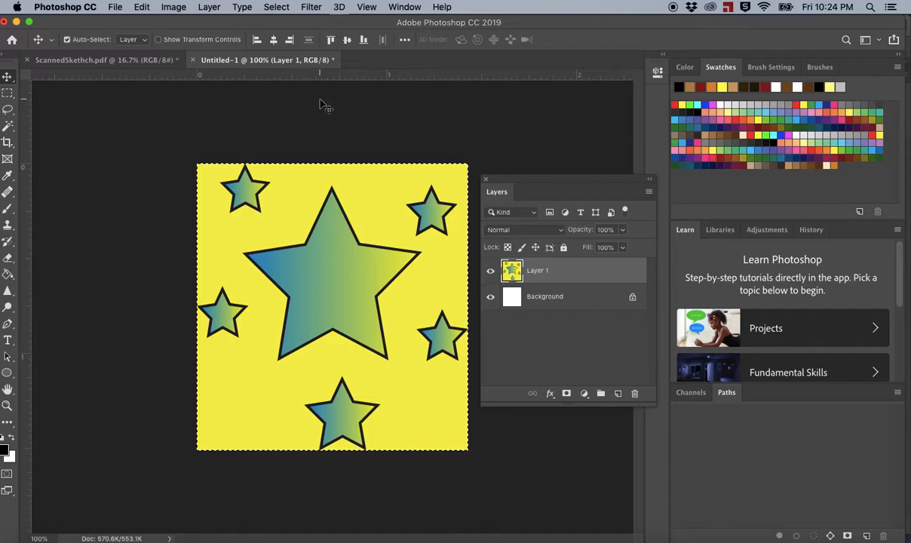
pyautogui.click(141, 8)
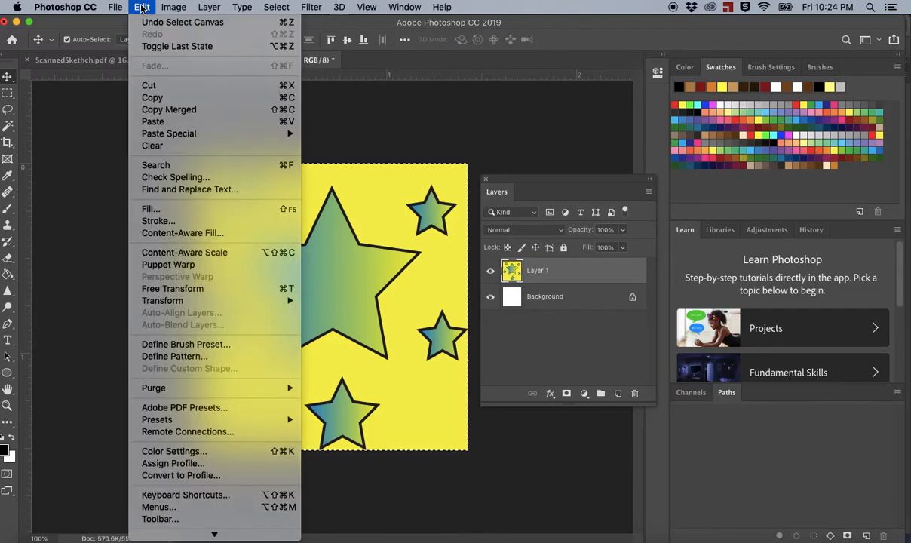
pyautogui.click(187, 357)
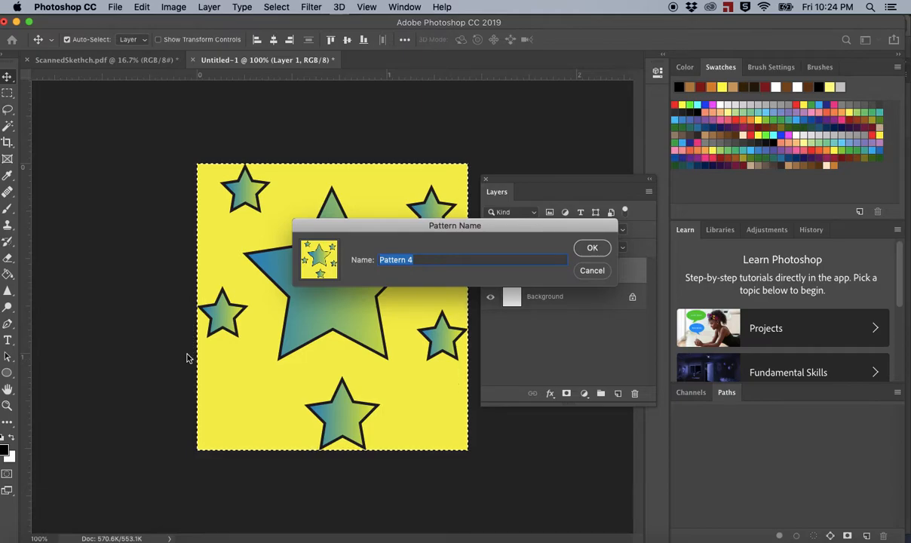
pyautogui.write('St')
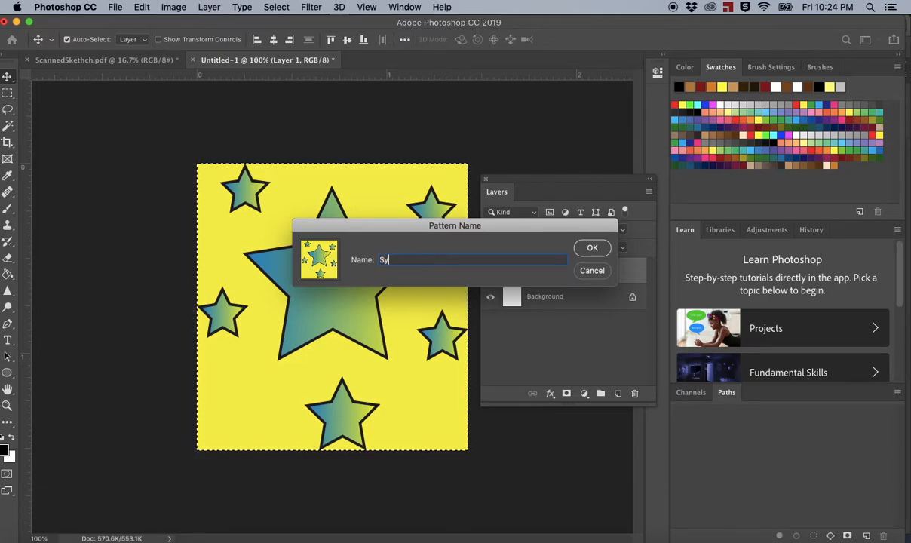
pyautogui.write('ar P')
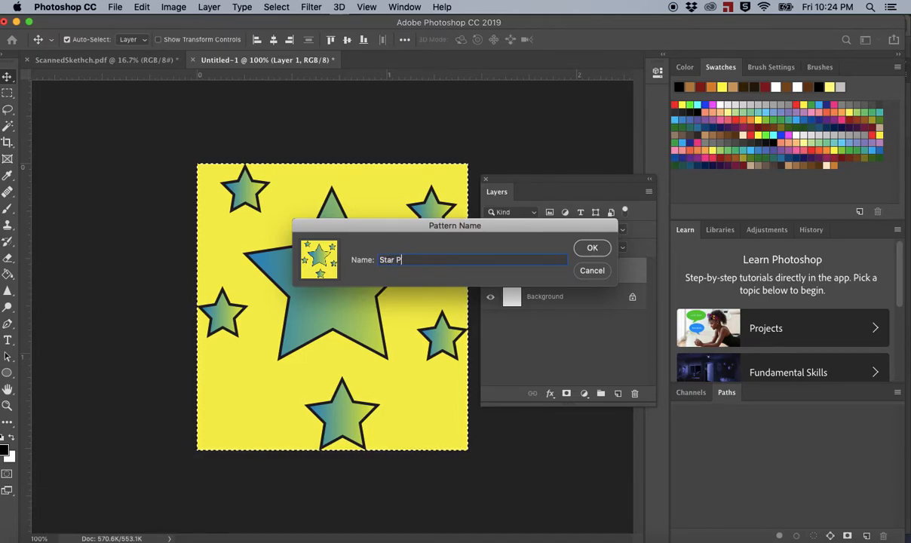
pyautogui.write('attern')
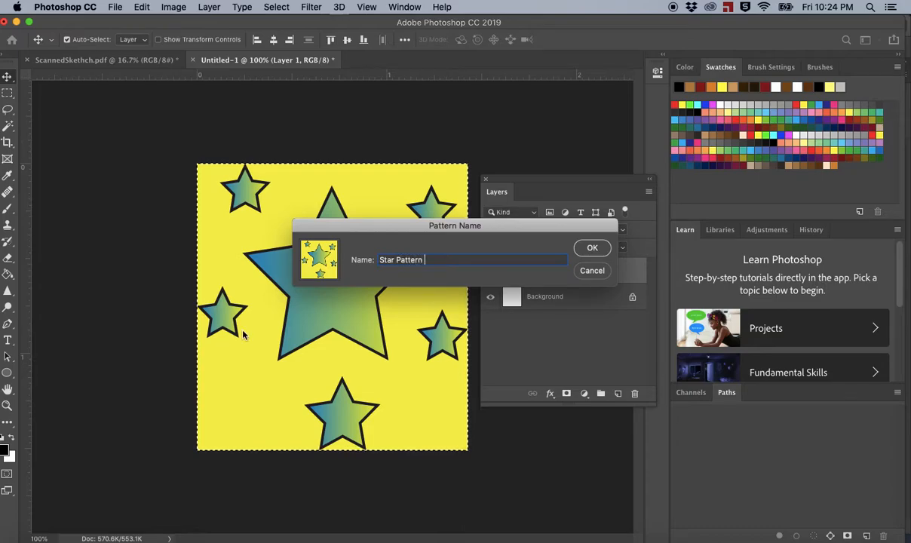
pyautogui.click(594, 249)
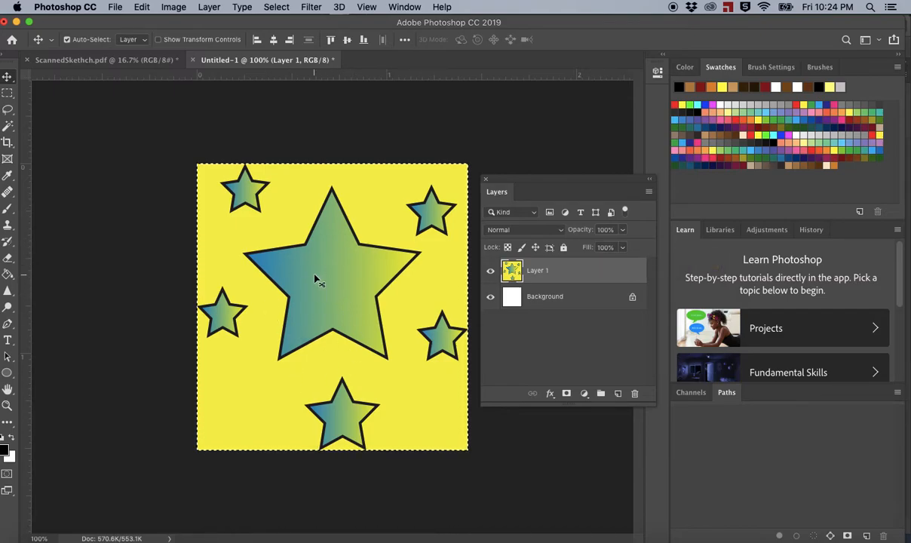
# Step: Create a blank print document from the Letter preset, 8.5 x 11 inches at 300 pixels/inch
pyautogui.click(114, 7)
pyautogui.click(118, 23)
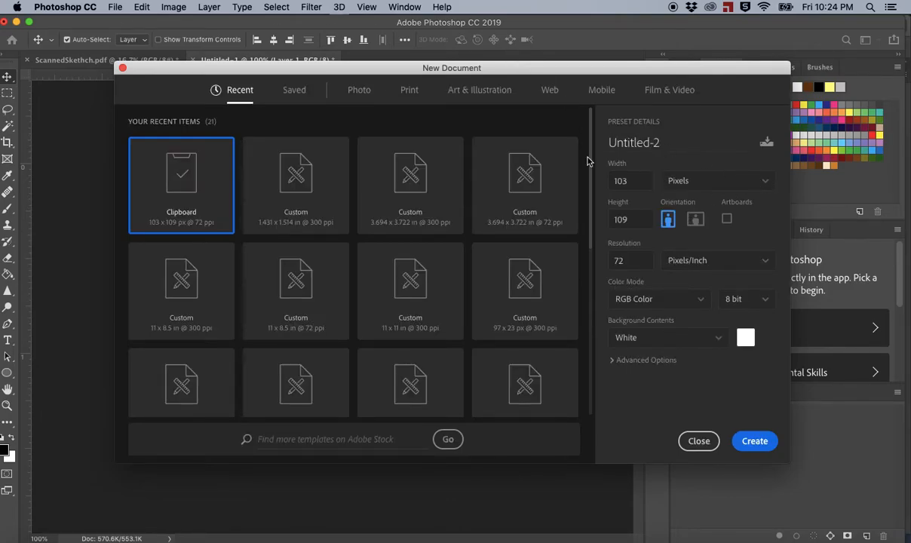
pyautogui.click(408, 91)
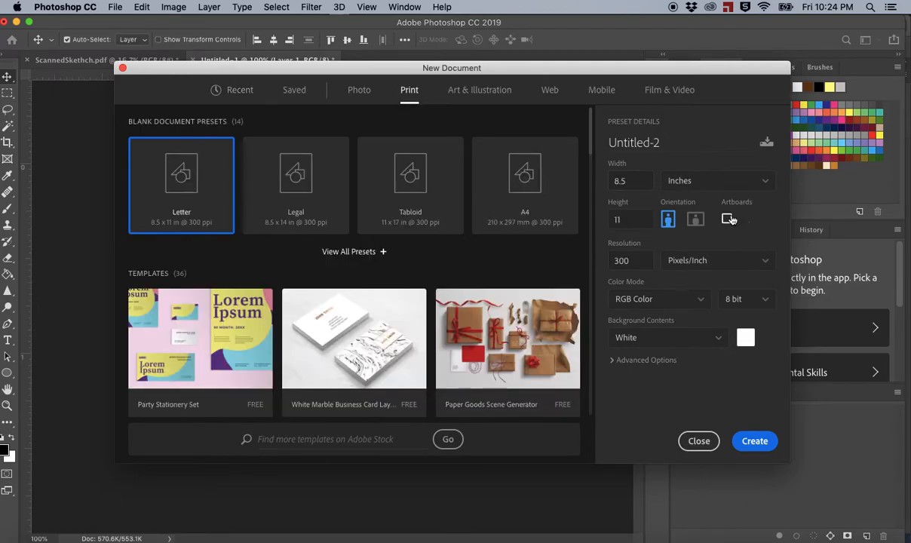
pyautogui.click(755, 442)
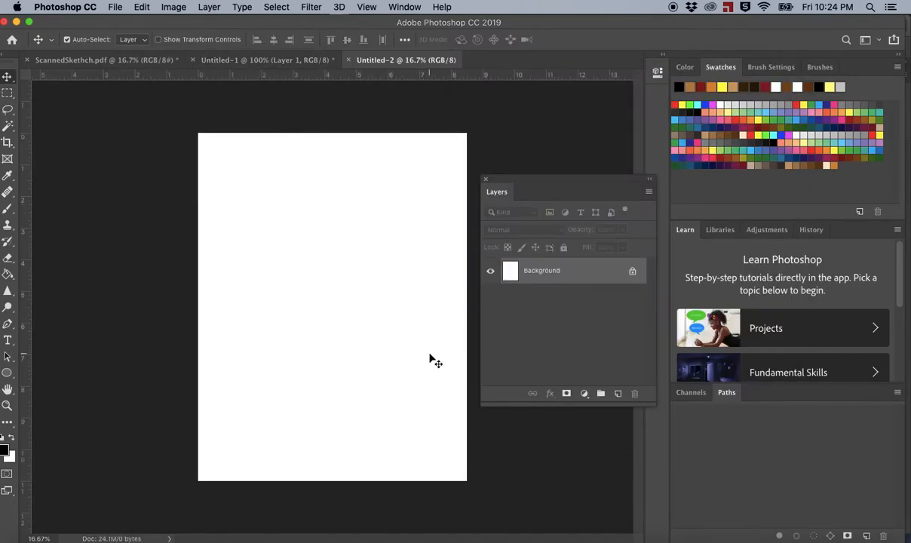
# Step: Select the entire blank canvas and convert the locked Background into a regular layer named Layer 0
pyautogui.press('super+a')
pyautogui.doubleClick(535, 270)
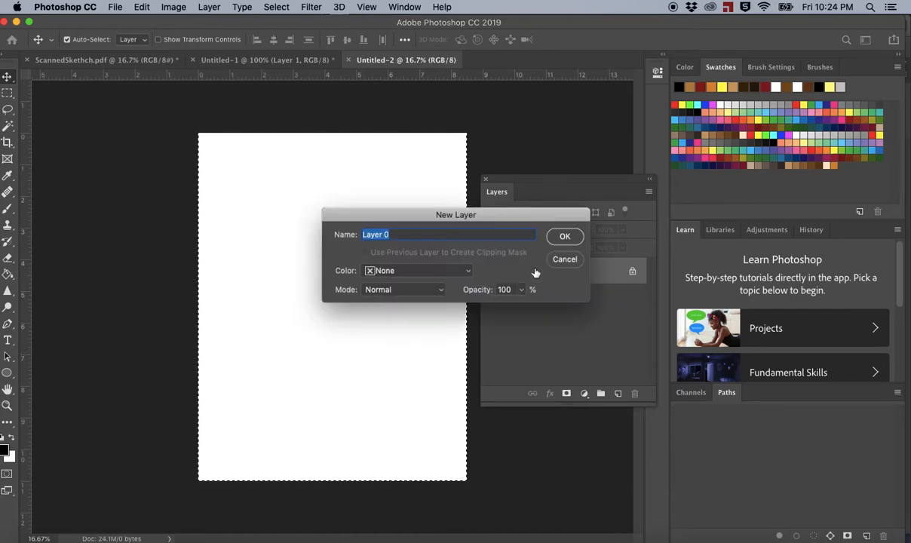
pyautogui.click(565, 238)
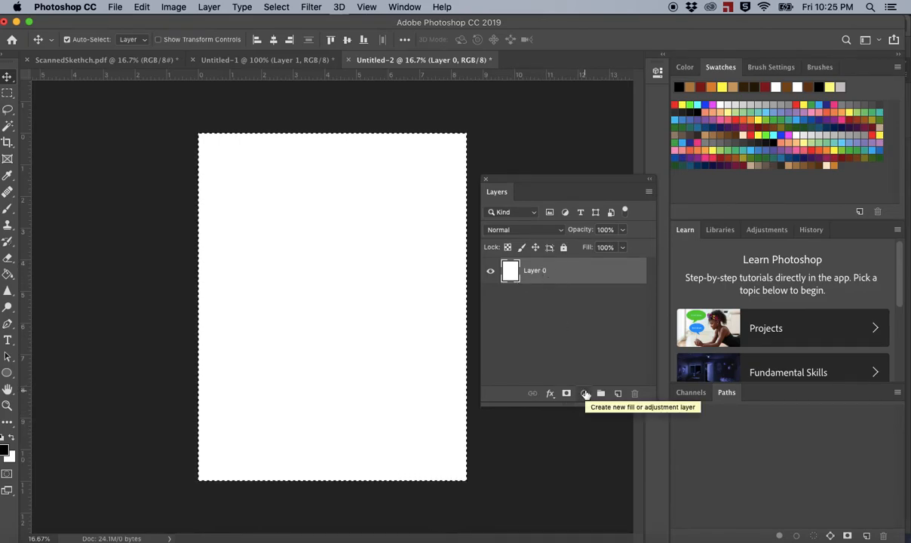
# Step: Add a Pattern fill layer over the canvas using the star pattern at 100% scale
pyautogui.click(585, 394)
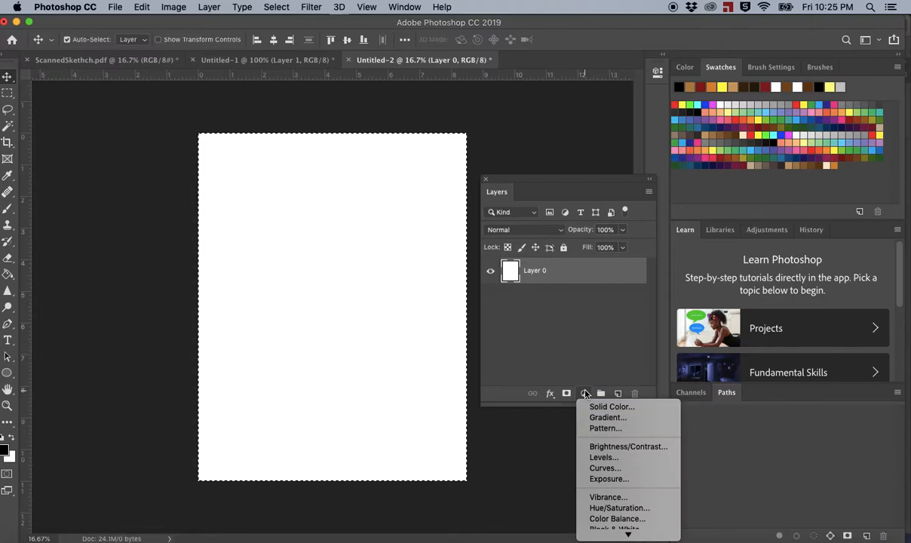
pyautogui.click(594, 428)
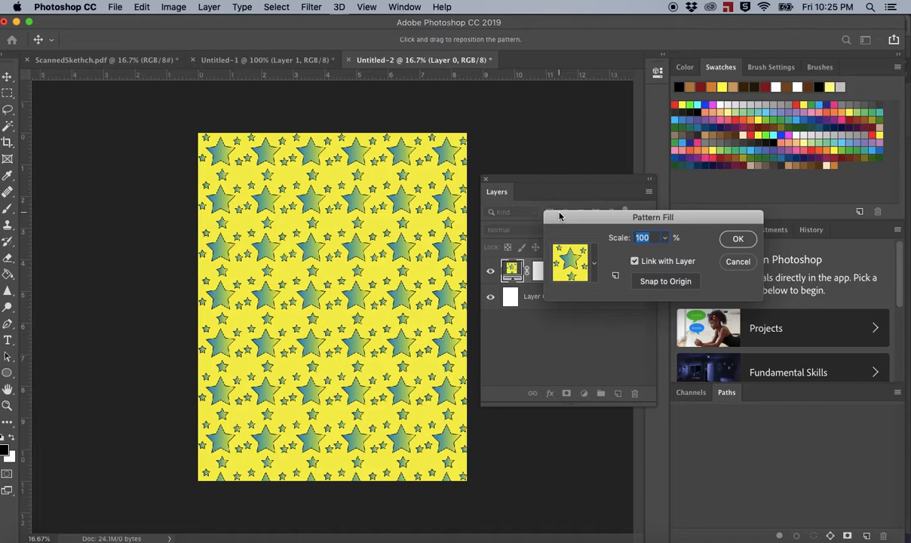
pyautogui.click(737, 238)
# Step: Delete the Selective Color 1 adjustment layer from the ScannedSkethch.pdf fashion sketch document
pyautogui.click(119, 60)
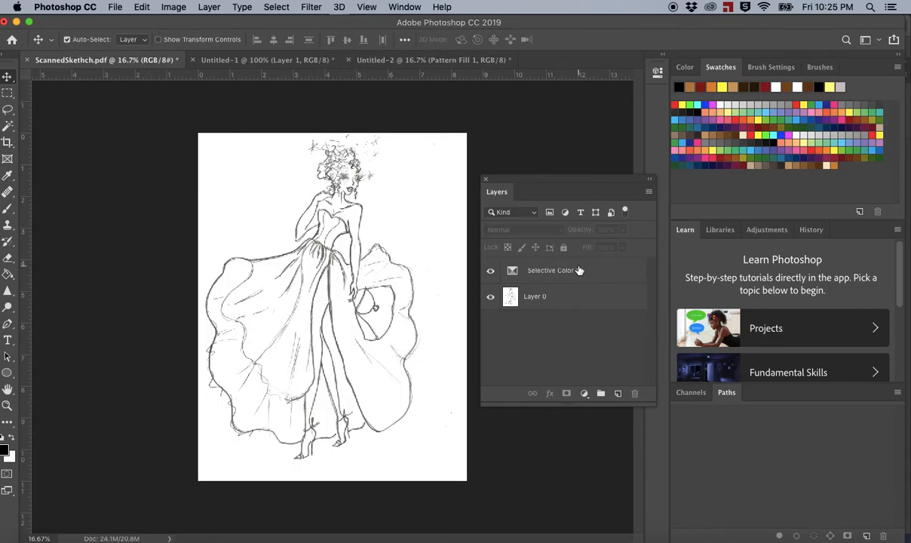
pyautogui.click(560, 276)
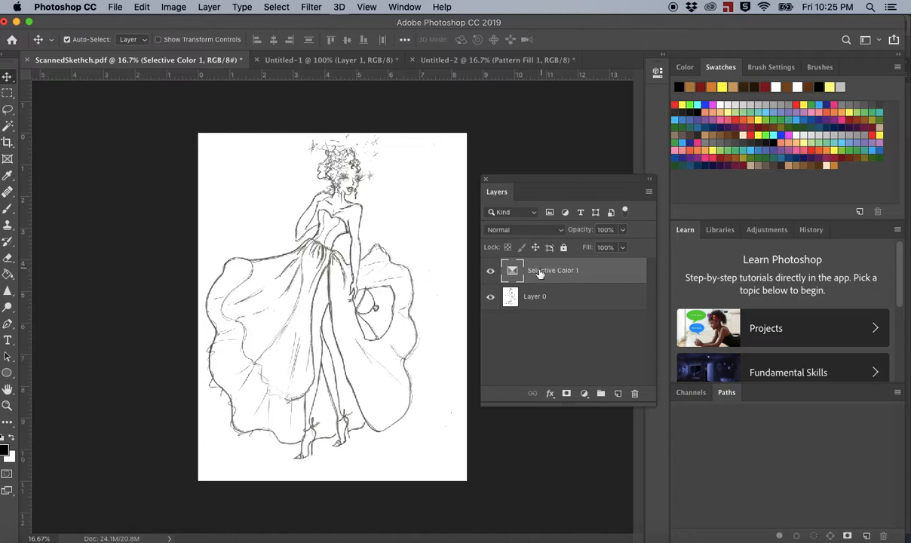
pyautogui.moveTo(572, 276); pyautogui.dragTo(636, 394)
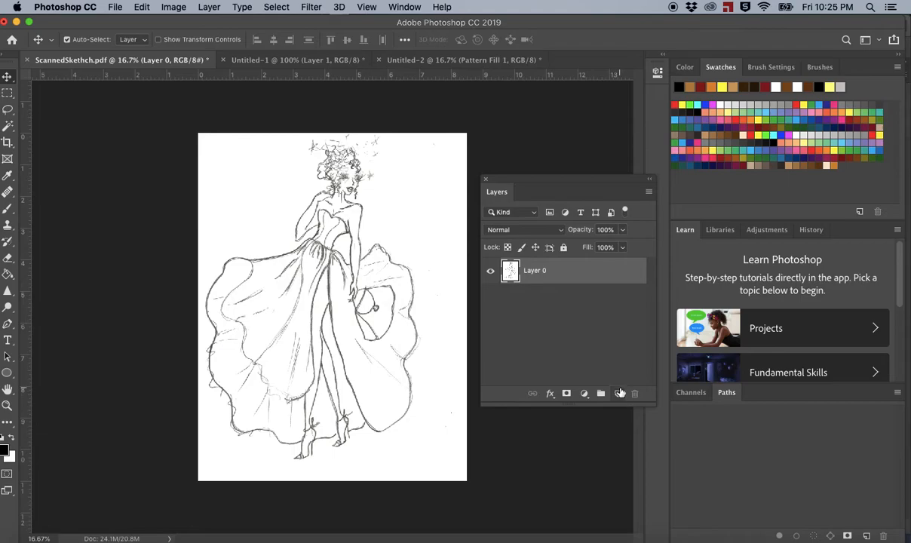
# Step: Add a new layer above the fashion sketch and outline the front skirt panel with the Lasso tool
pyautogui.click(617, 394)
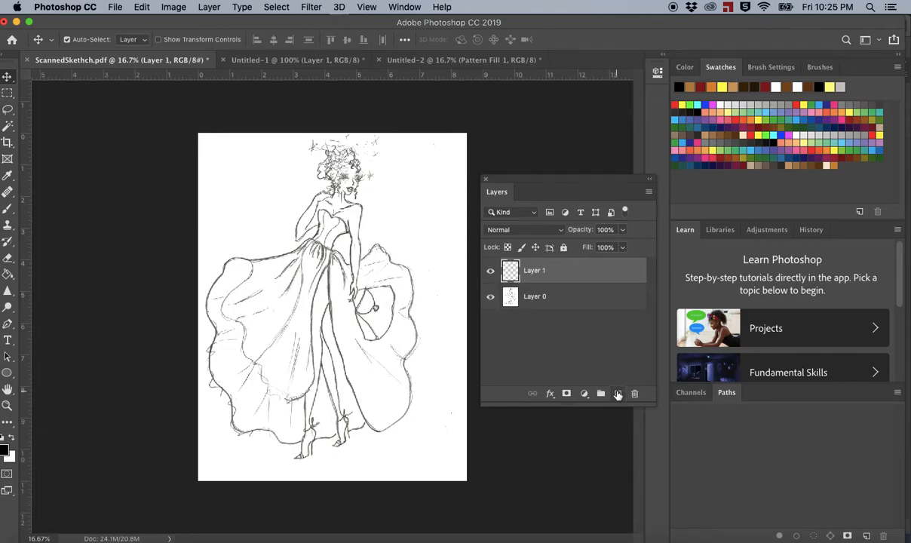
pyautogui.click(7, 111)
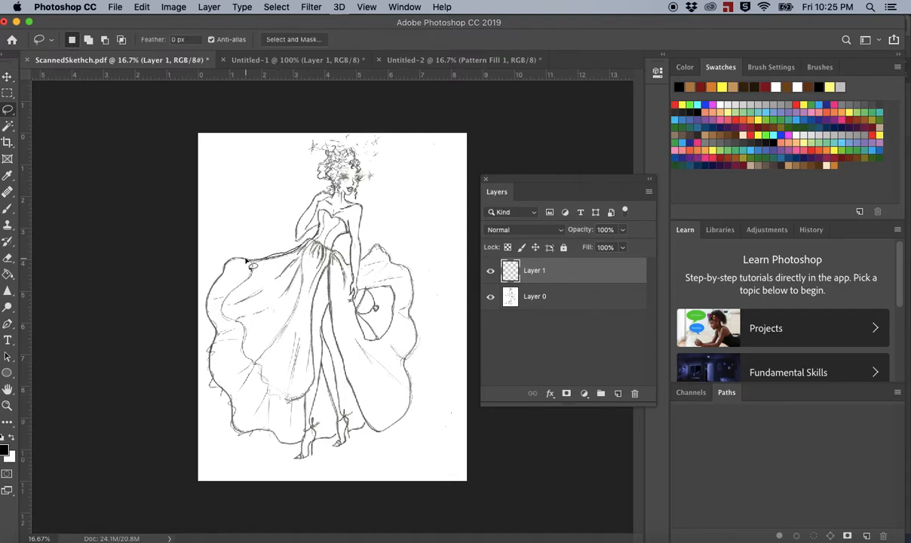
pyautogui.moveTo(248, 264)
pyautogui.mouseDown()
pyautogui.moveTo(224, 295)
pyautogui.moveTo(215, 338)
pyautogui.moveTo(229, 357)
pyautogui.moveTo(253, 361)
pyautogui.moveTo(279, 394)
pyautogui.moveTo(302, 402)
pyautogui.moveTo(320, 379)
pyautogui.moveTo(313, 351)
pyautogui.moveTo(311, 232)
pyautogui.mouseUp()
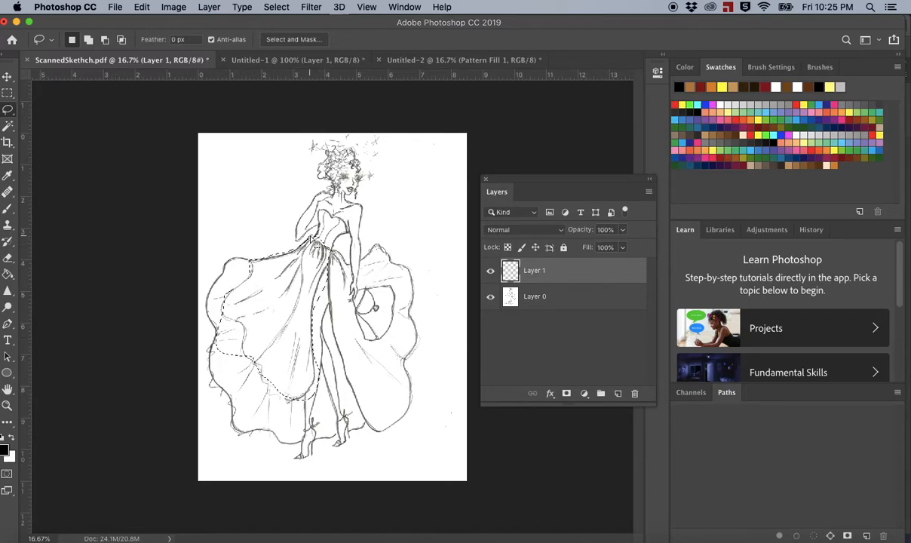
# Step: Try the star Pattern fill on the outlined skirt panel at 56% scale, cancel it and clear the selection
pyautogui.click(585, 393)
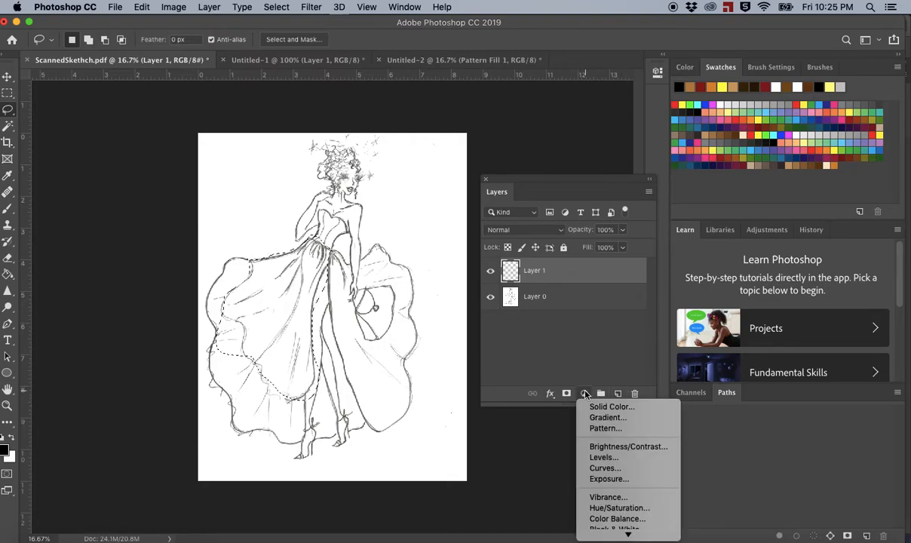
pyautogui.click(598, 428)
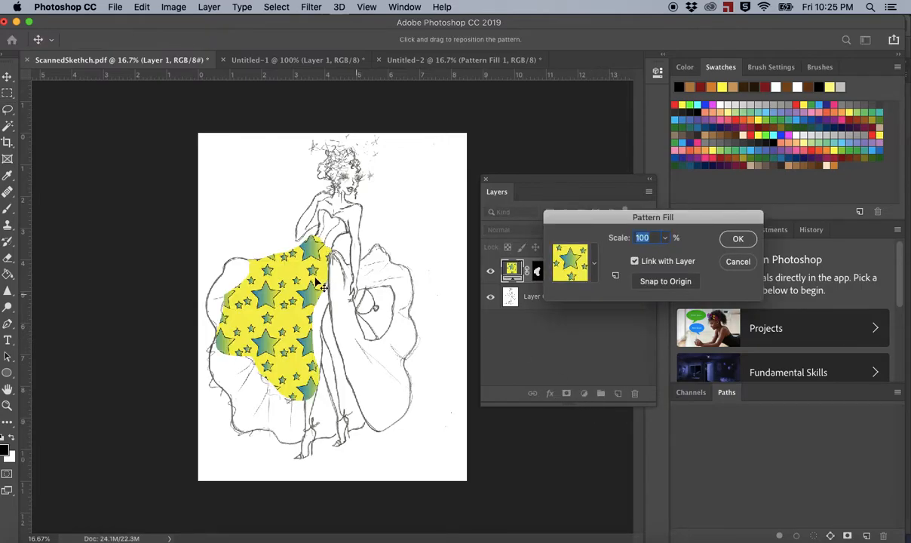
pyautogui.click(666, 238)
pyautogui.moveTo(668, 257); pyautogui.dragTo(662, 259)
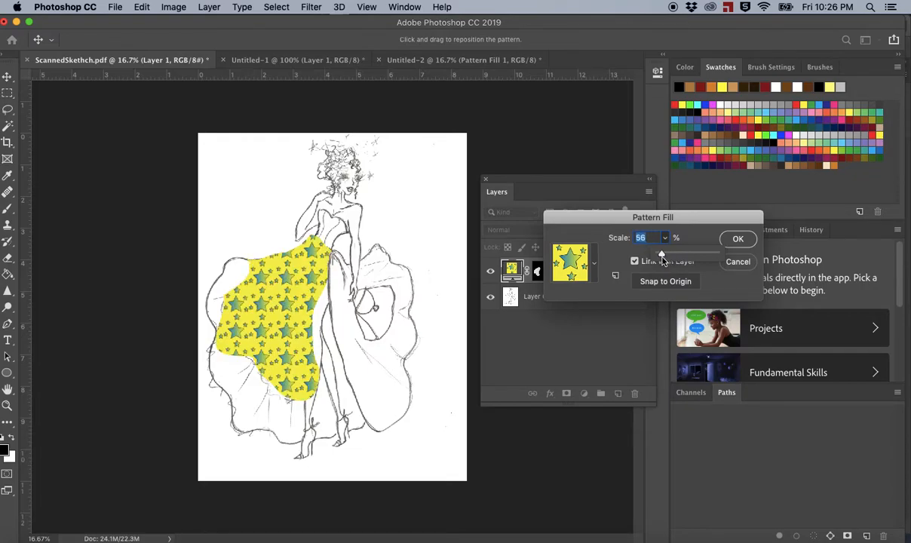
pyautogui.click(739, 262)
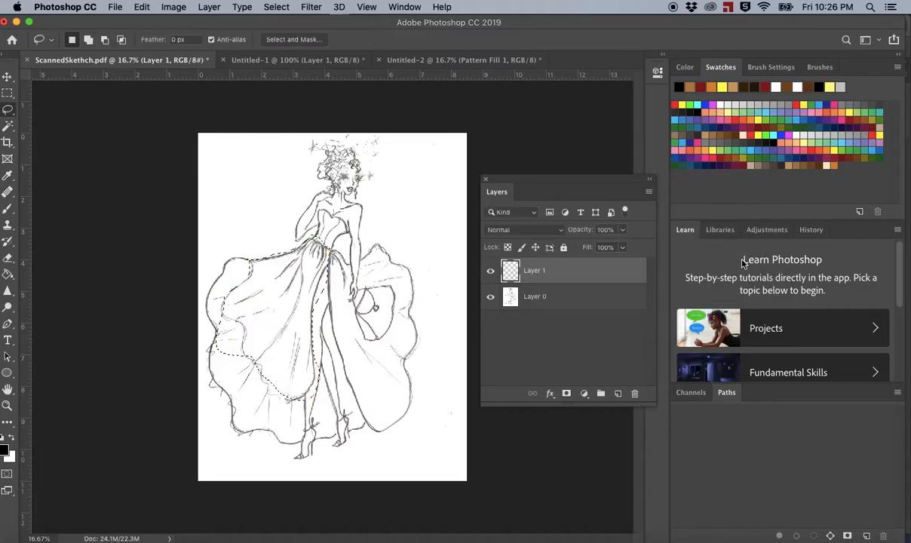
pyautogui.press('super+d')
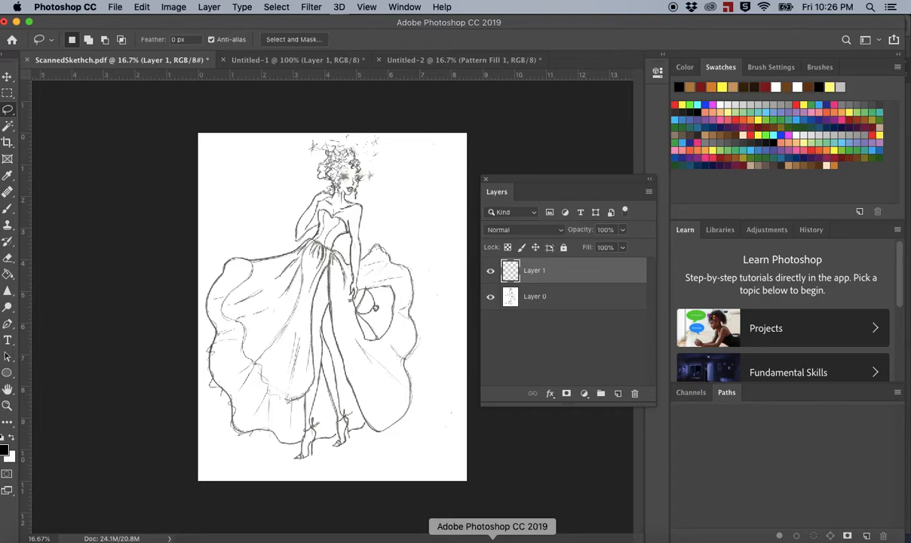
# Step: Close the Untitled-1 star swatch document, saving it to the Desktop as Starswatch in Photoshop format
pyautogui.click(223, 60)
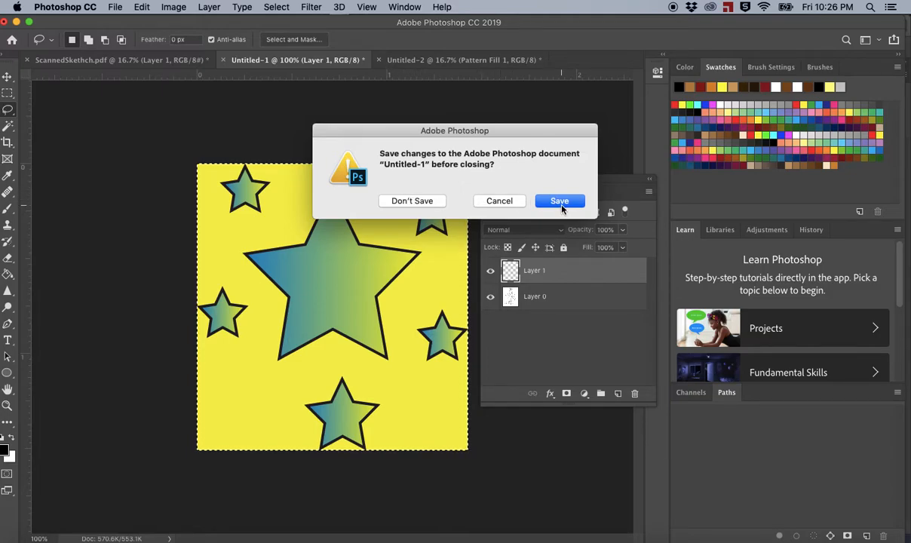
pyautogui.click(560, 202)
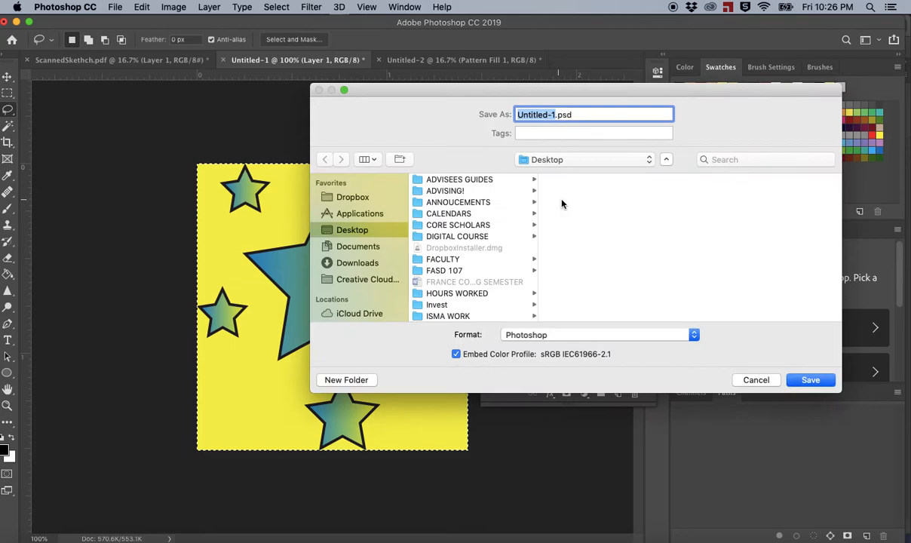
pyautogui.write('Sta')
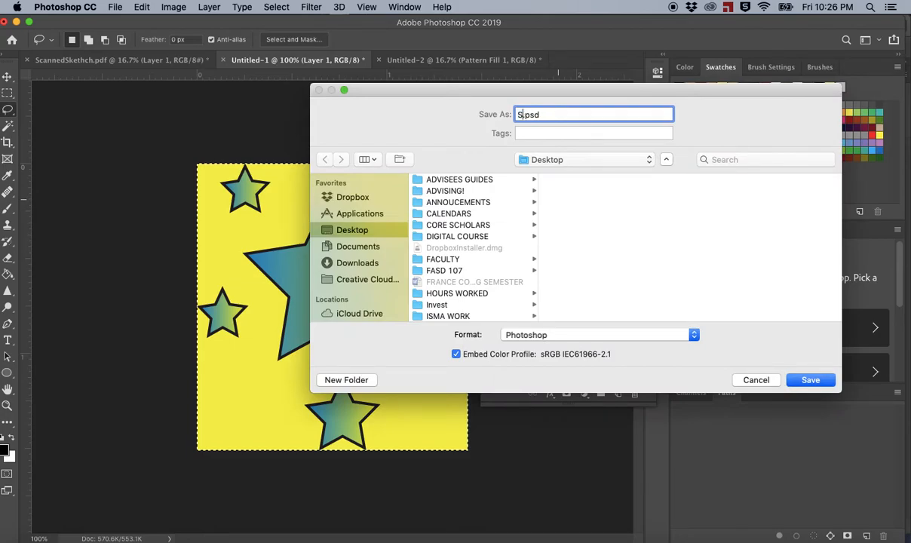
pyautogui.write('rswat')
pyautogui.press('BackSpace')
pyautogui.press('BackSpace')
pyautogui.press('BackSpace')
pyautogui.write('watch')
pyautogui.click(807, 379)
pyautogui.click(609, 217)
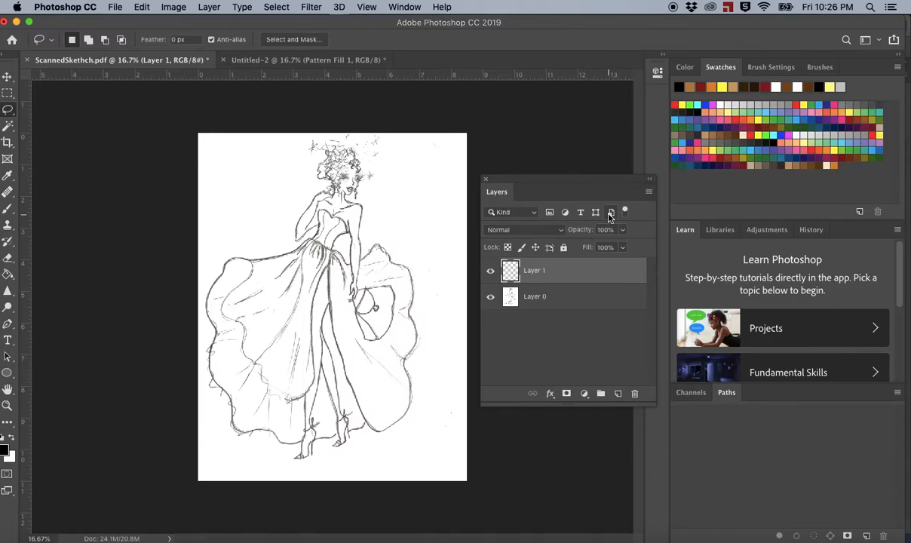
# Step: Keep Untitled-2 open by cancelling its closing, and hide its Pattern Fill 1 layer
pyautogui.click(341, 61)
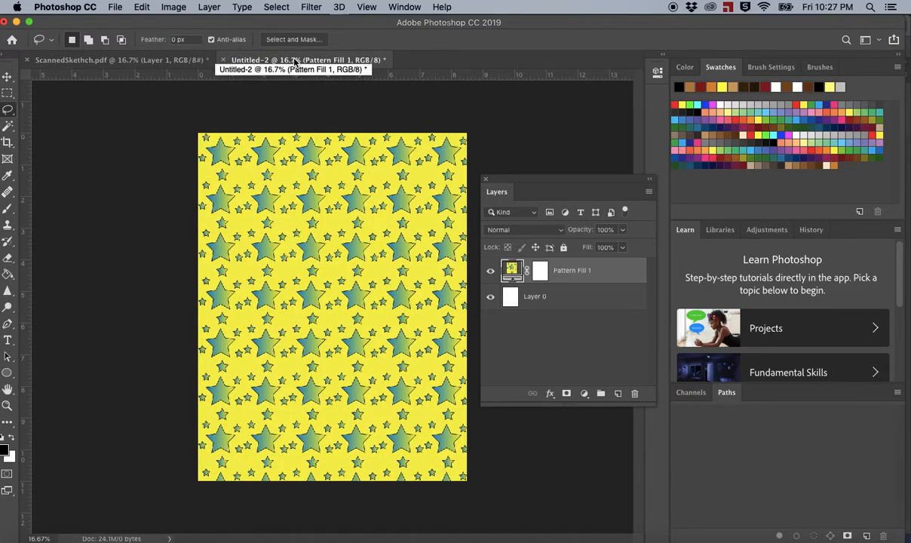
pyautogui.click(224, 61)
pyautogui.click(500, 201)
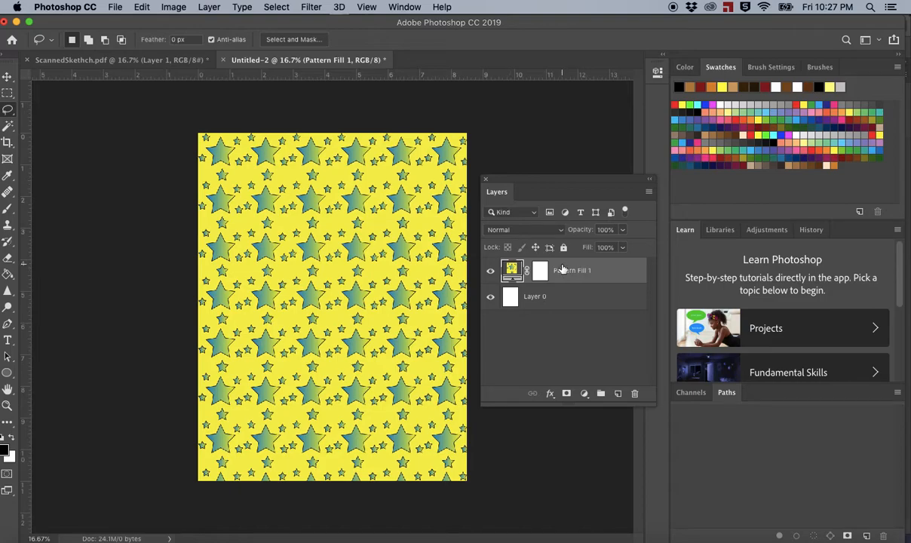
pyautogui.click(490, 271)
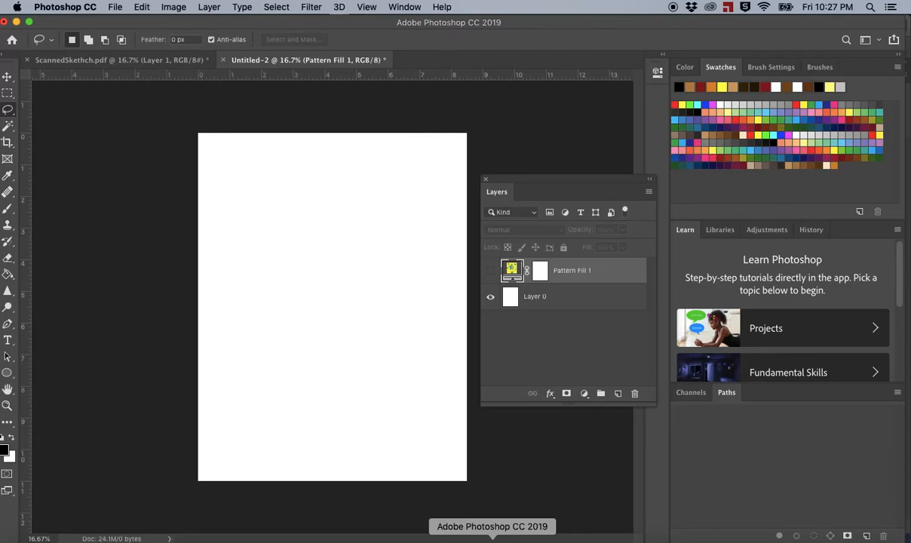
# Step: Switch to Illustrator and delete the star swatch group beside the floral squares on the second artboard
pyautogui.click(473, 539)
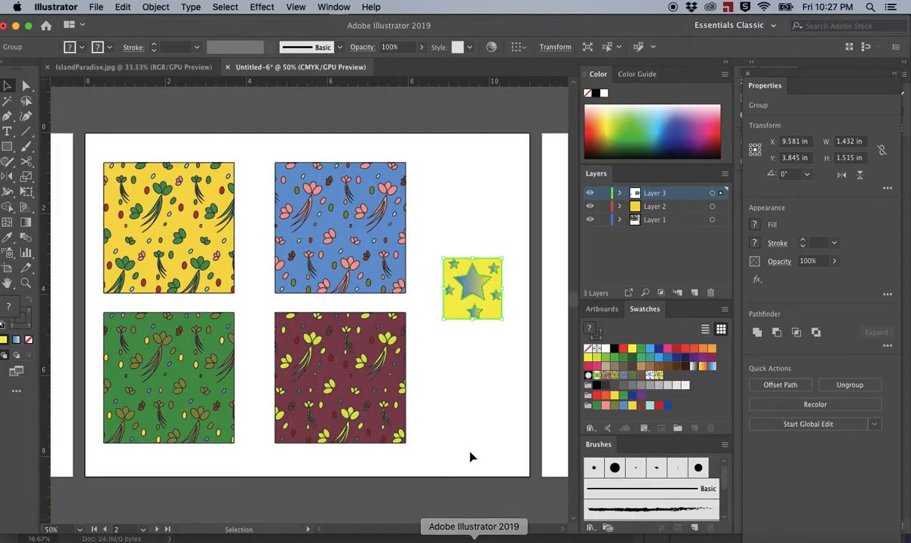
pyautogui.hscroll(5, 469, 456)
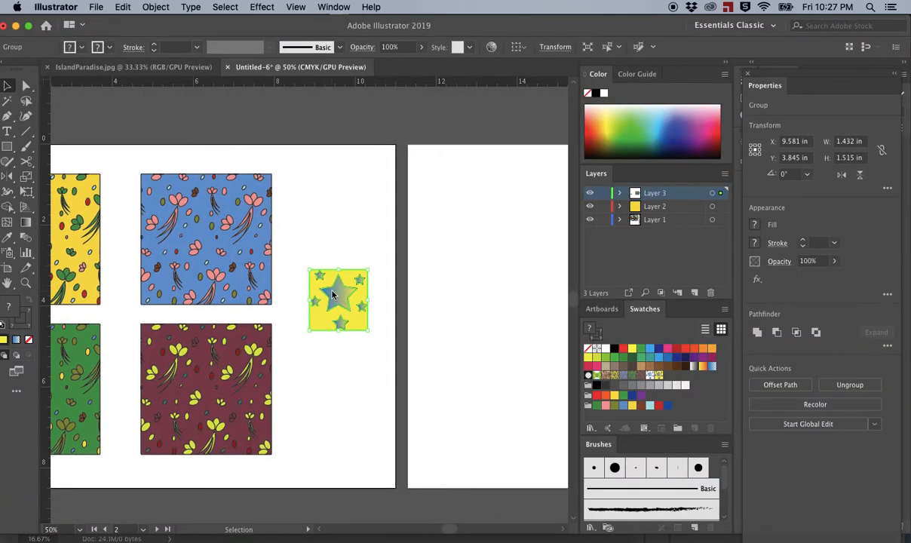
pyautogui.press('Delete')
# Step: Place the blue floral pattern swatch and the star pattern swatch as artwork side by side on the blank third artboard
pyautogui.hscroll(10, 349, 289)
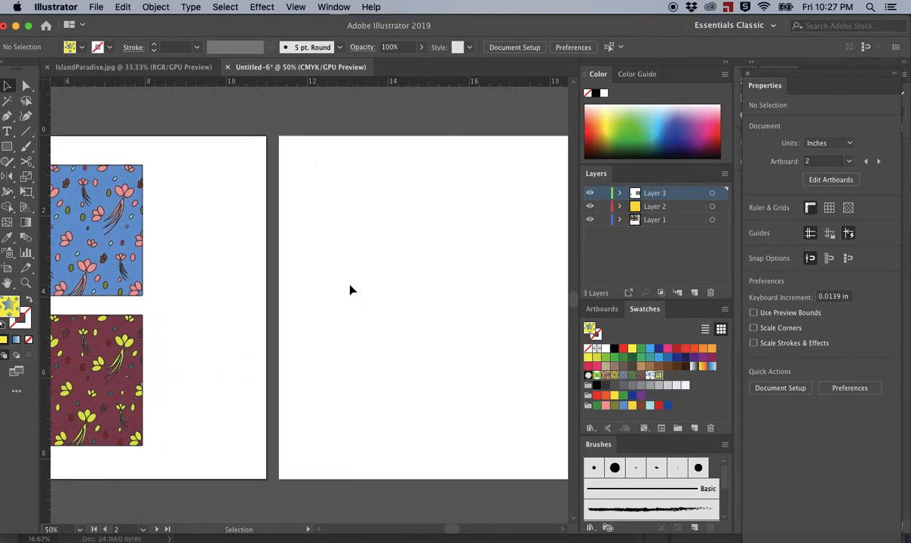
pyautogui.hscroll(2, 349, 289)
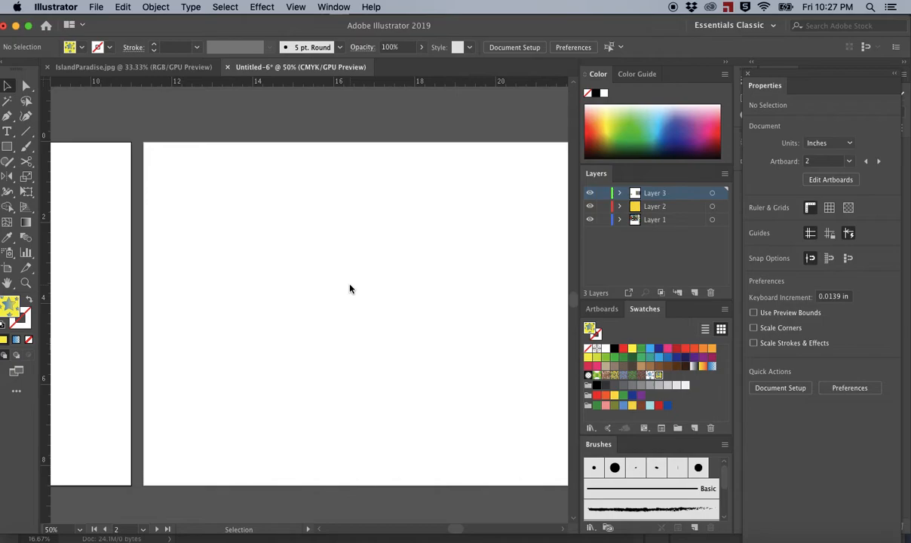
pyautogui.hscroll(3, 349, 289)
pyautogui.scroll(1, 349, 289)
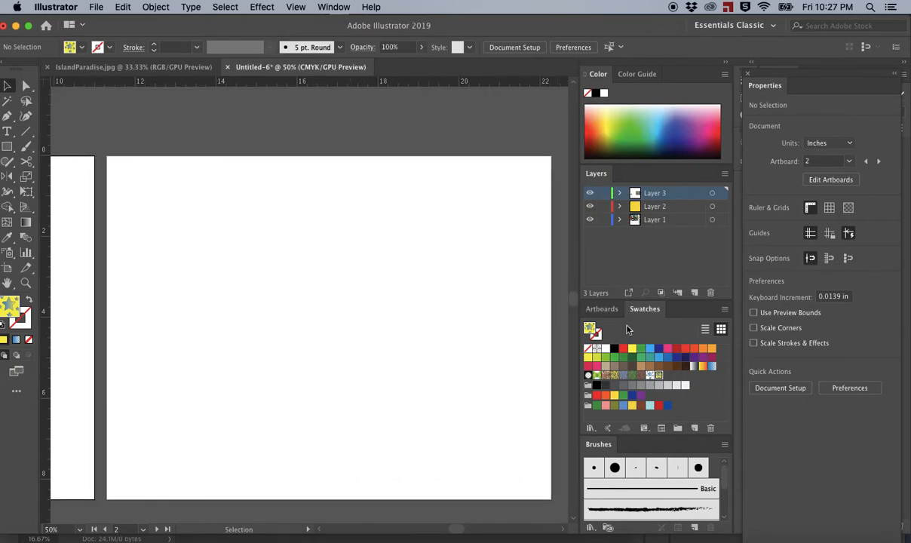
pyautogui.click(623, 376)
pyautogui.moveTo(231, 272); pyautogui.dragTo(298, 309)
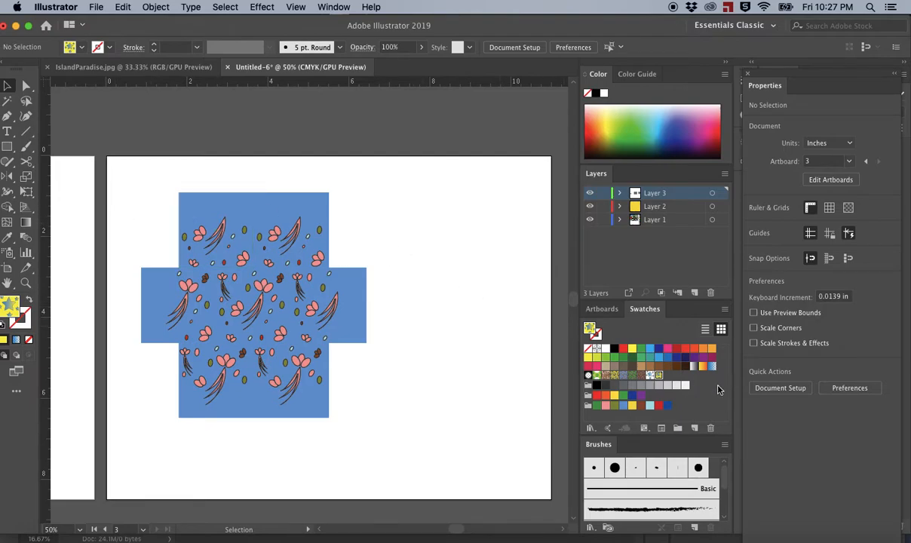
pyautogui.moveTo(658, 377); pyautogui.dragTo(445, 313)
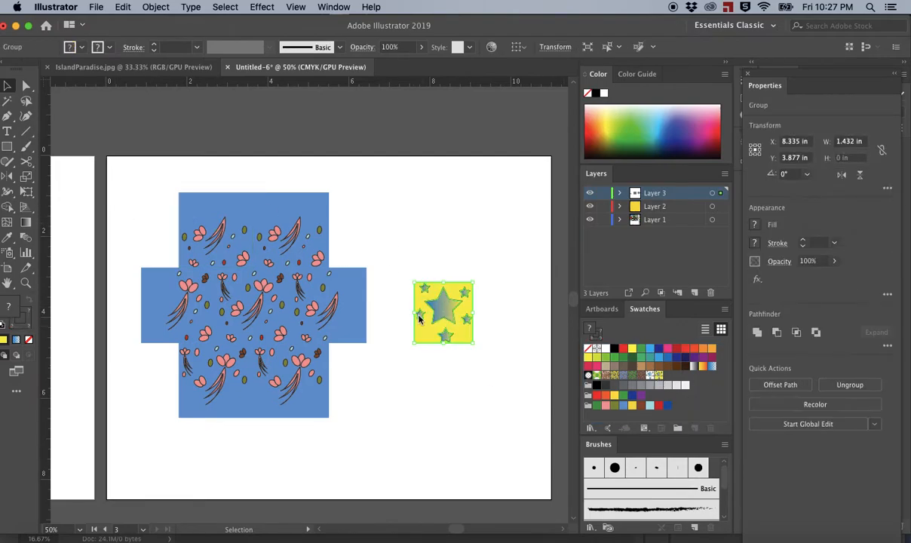
# Step: Select the blue floral pattern group on the third artboard and copy it
pyautogui.click(264, 280)
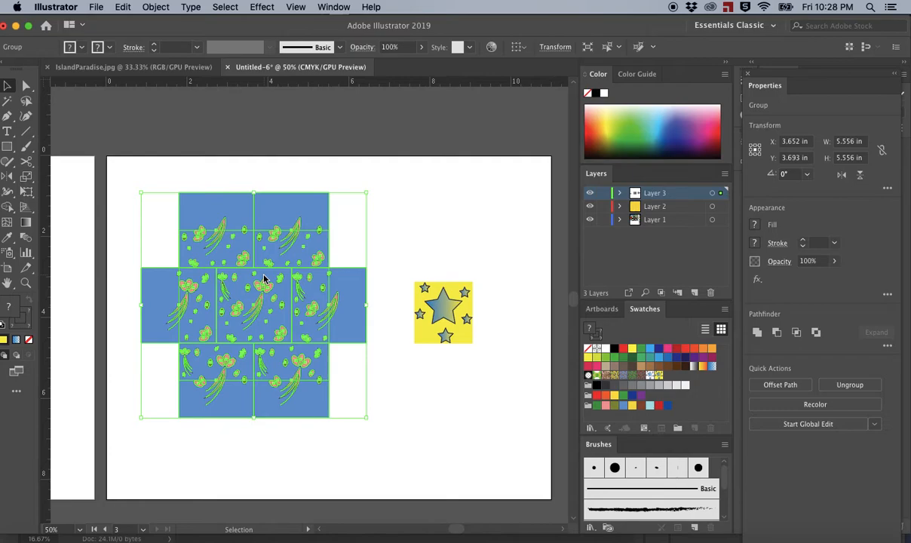
pyautogui.click(121, 8)
pyautogui.click(136, 66)
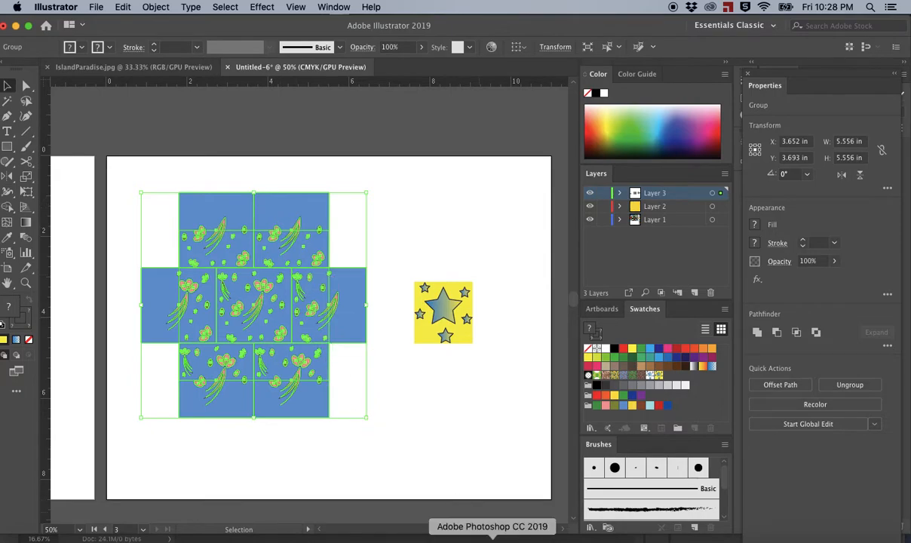
# Step: Switch to Photoshop and create a white CMYK document from the 400 x 400 pixel Clipboard preset at 300 pixels/inch
pyautogui.click(493, 540)
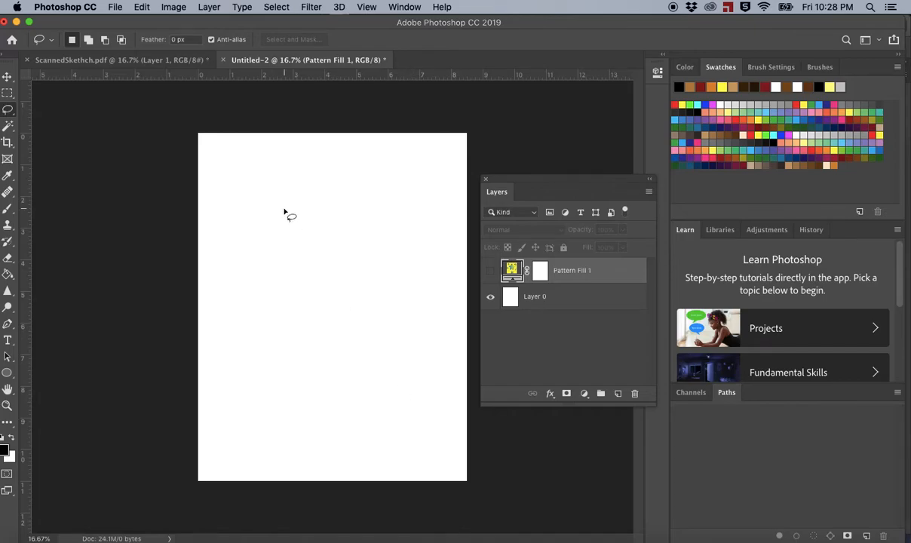
pyautogui.click(117, 7)
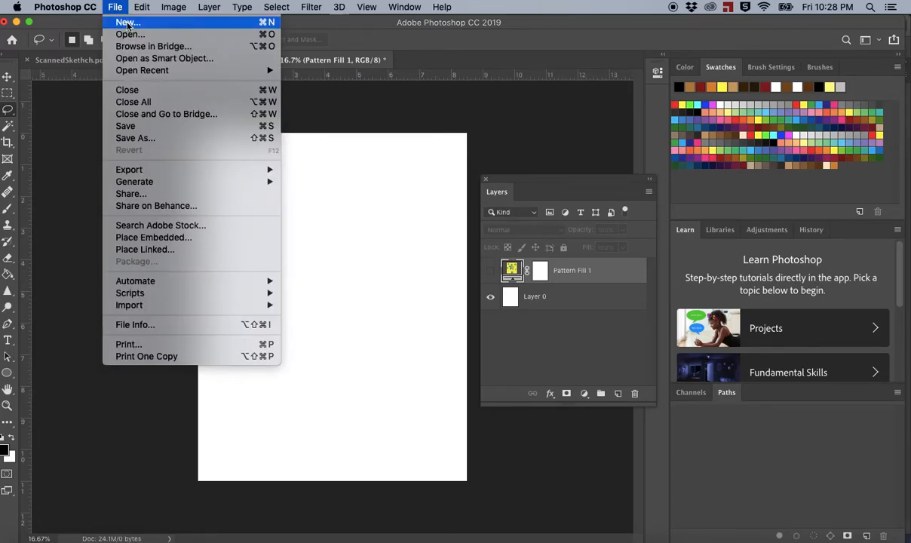
pyautogui.click(126, 26)
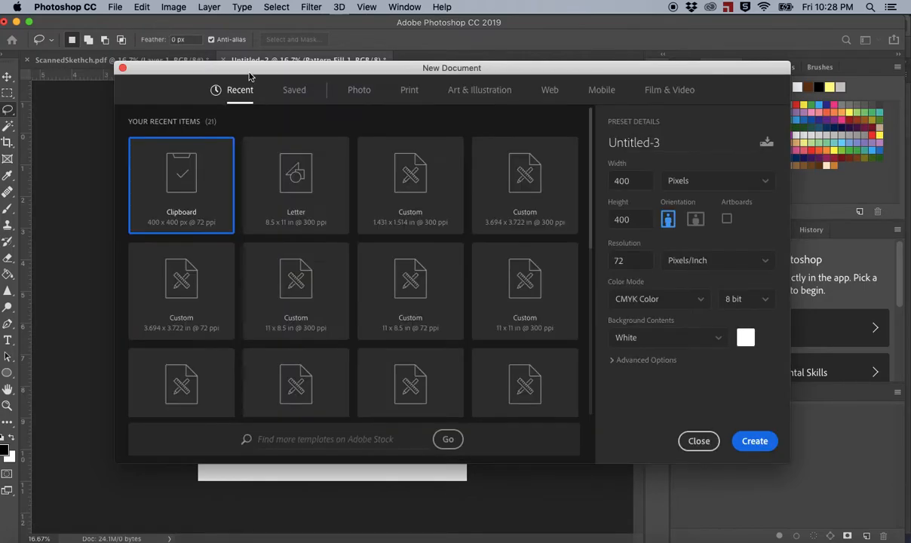
pyautogui.click(632, 258)
pyautogui.click(754, 441)
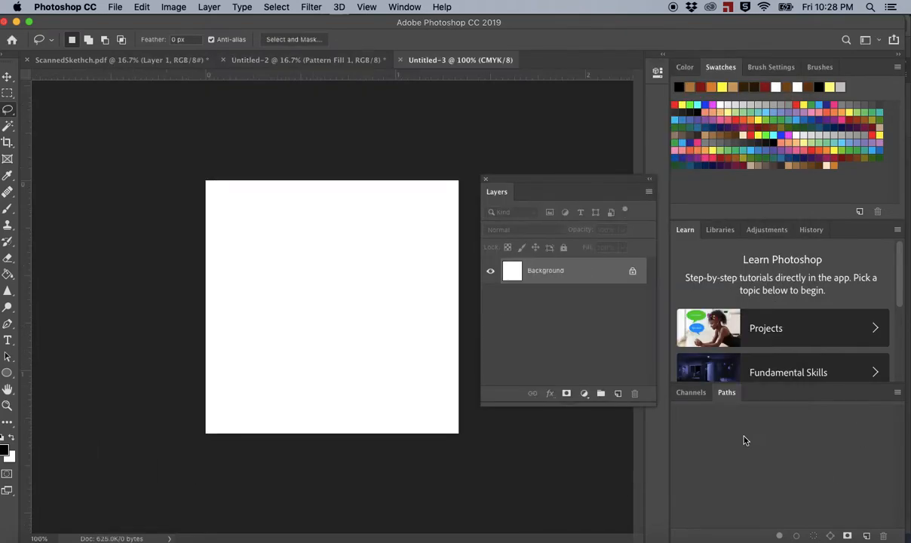
# Step: Paste the copied floral artwork into the new document as Pixels and commit its placement
pyautogui.press('super+v')
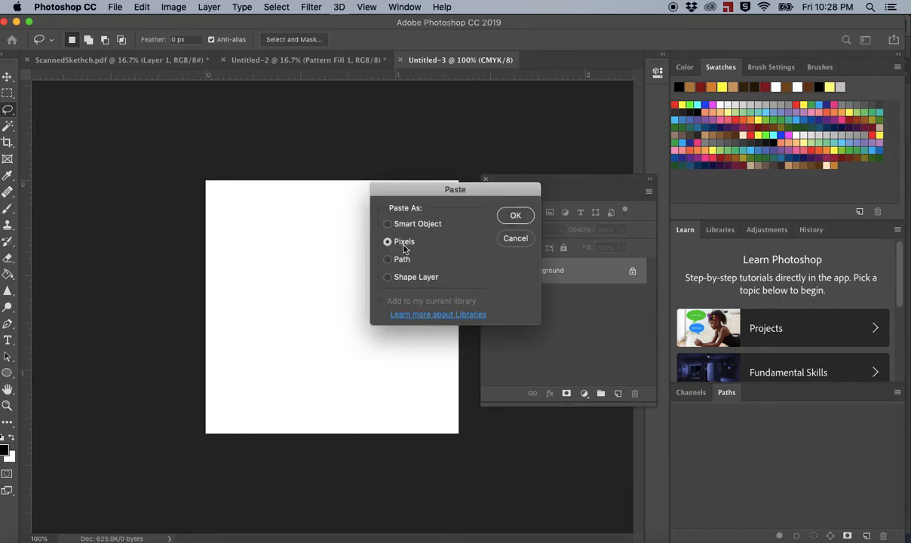
pyautogui.click(515, 215)
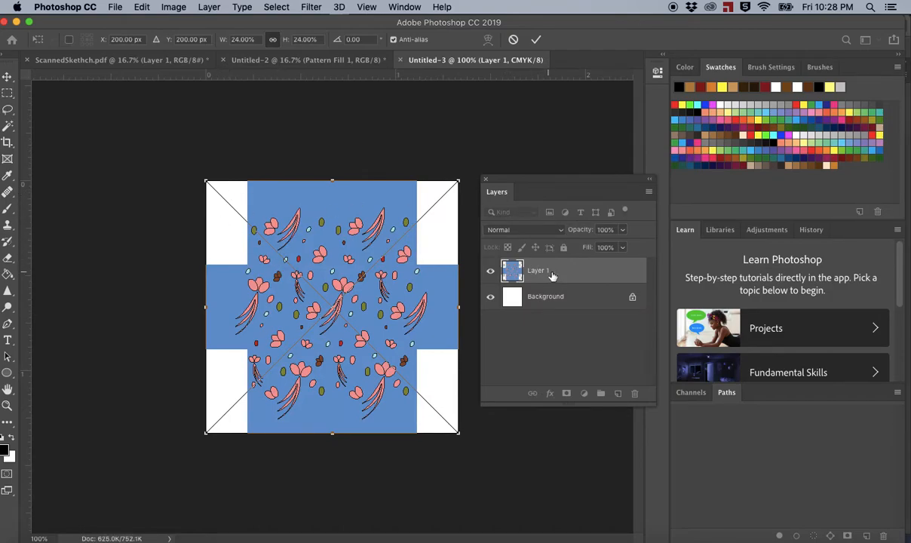
pyautogui.press('Return')
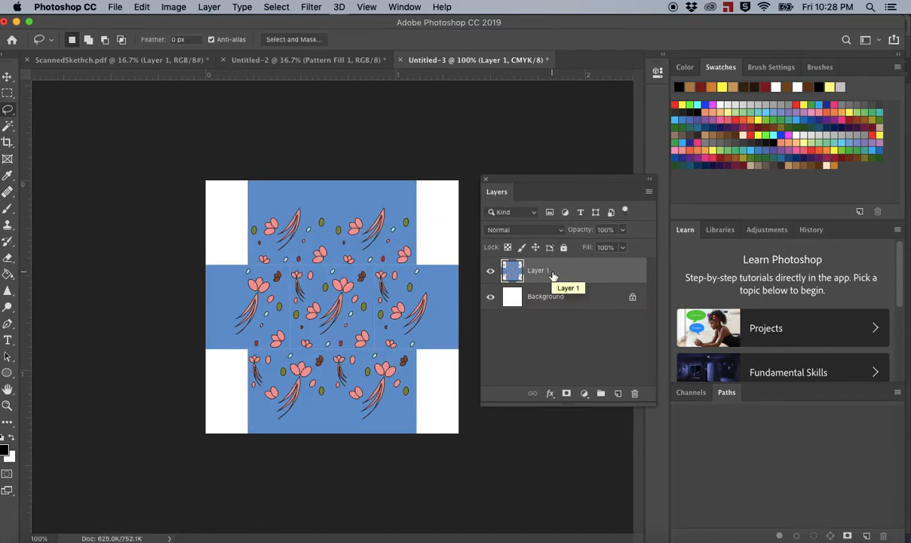
# Step: Select the whole canvas with the floral artwork and define it as a pattern named Testing
pyautogui.keyDown('super'); pyautogui.click(516, 268); pyautogui.keyUp('super')
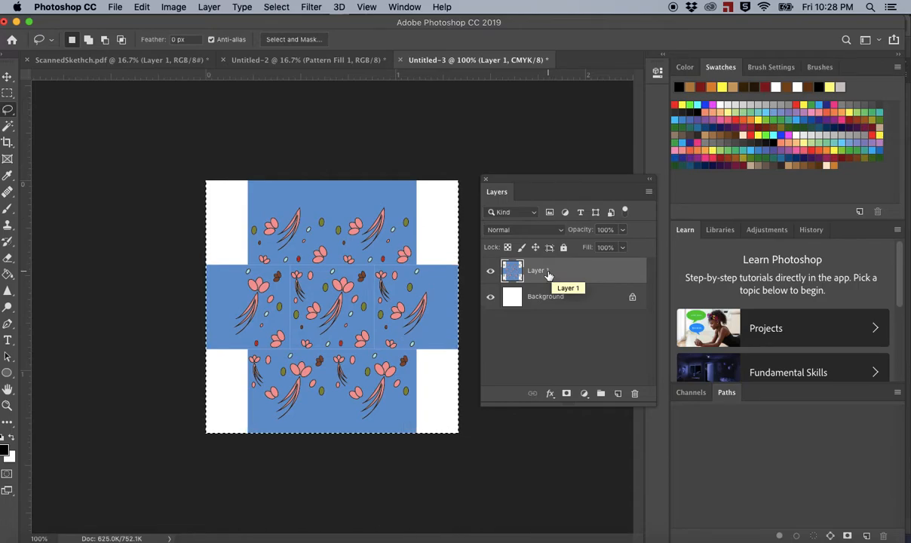
pyautogui.click(141, 7)
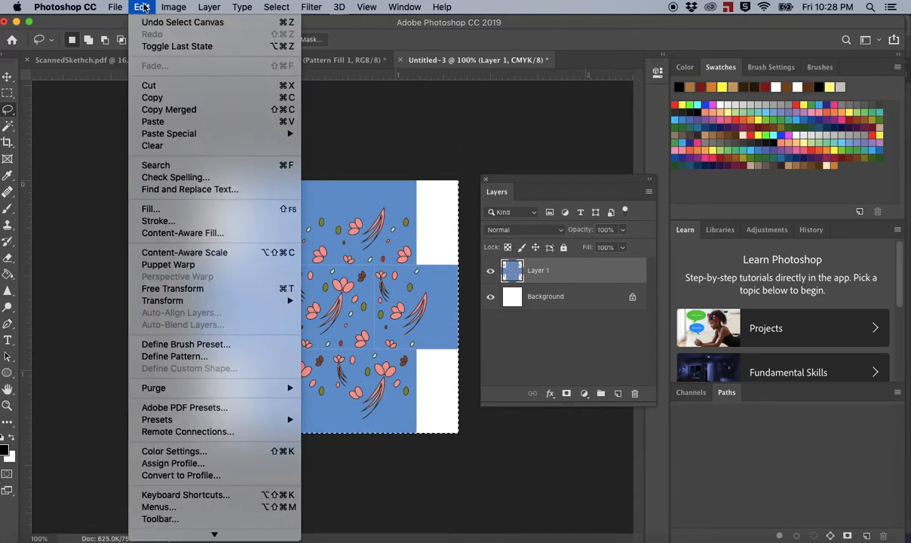
pyautogui.click(166, 357)
pyautogui.write('Testing')
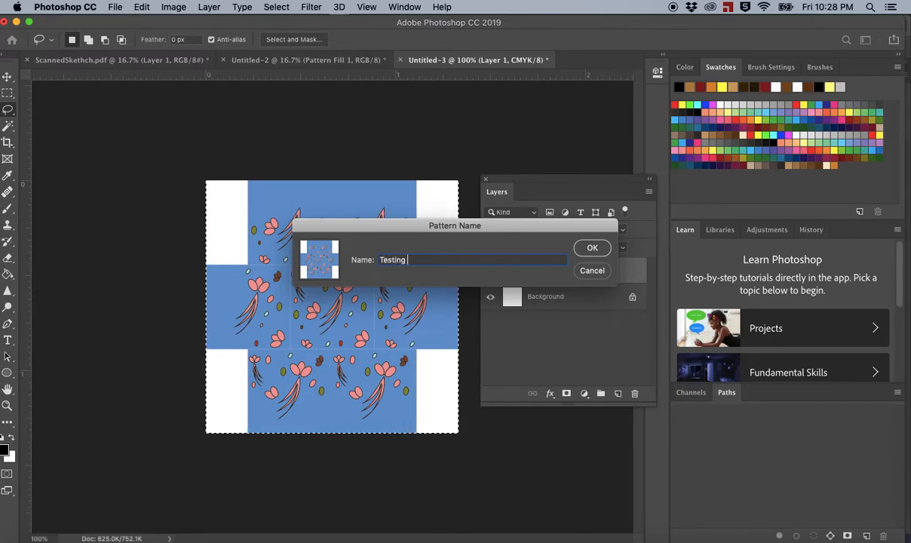
pyautogui.click(592, 253)
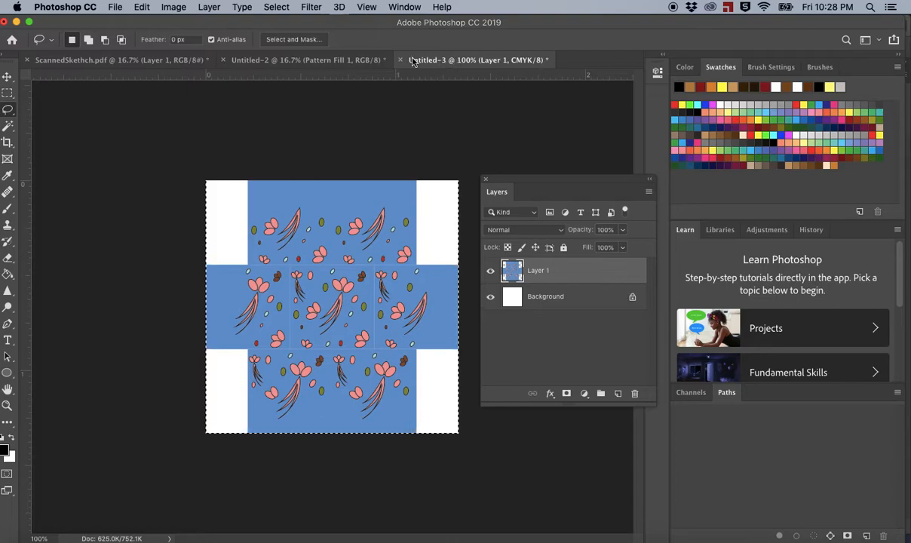
# Step: Try the blue floral pattern as a Pattern fill layer across the whole Untitled-2 canvas at 100% scale, and cancel it
pyautogui.click(327, 61)
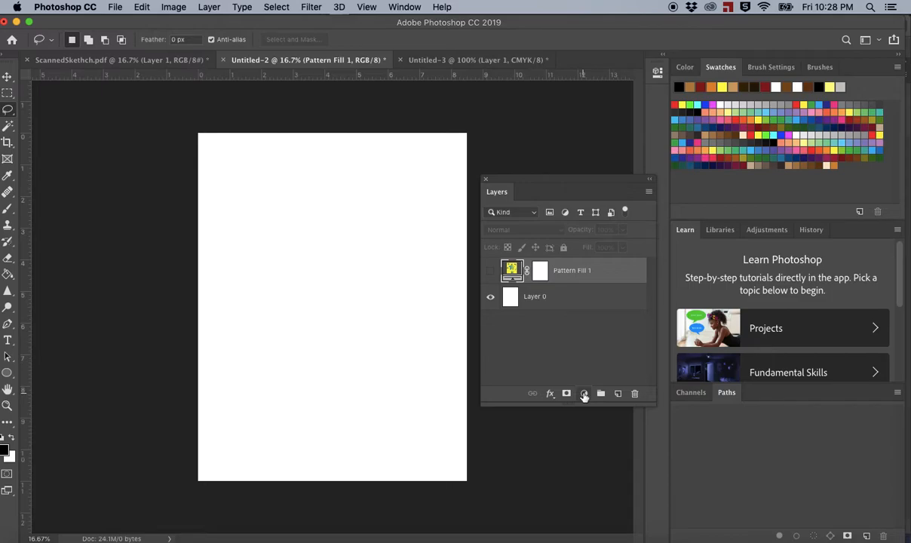
pyautogui.press('super+a')
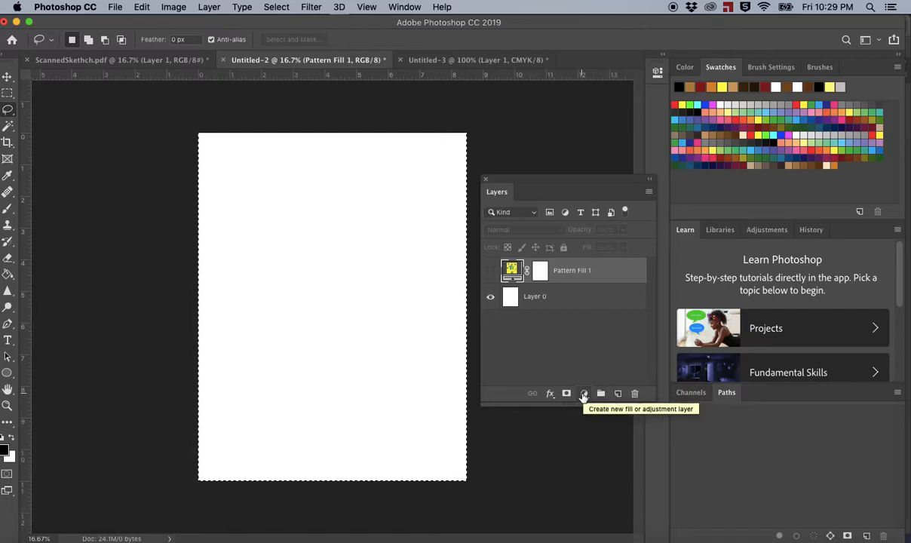
pyautogui.click(584, 394)
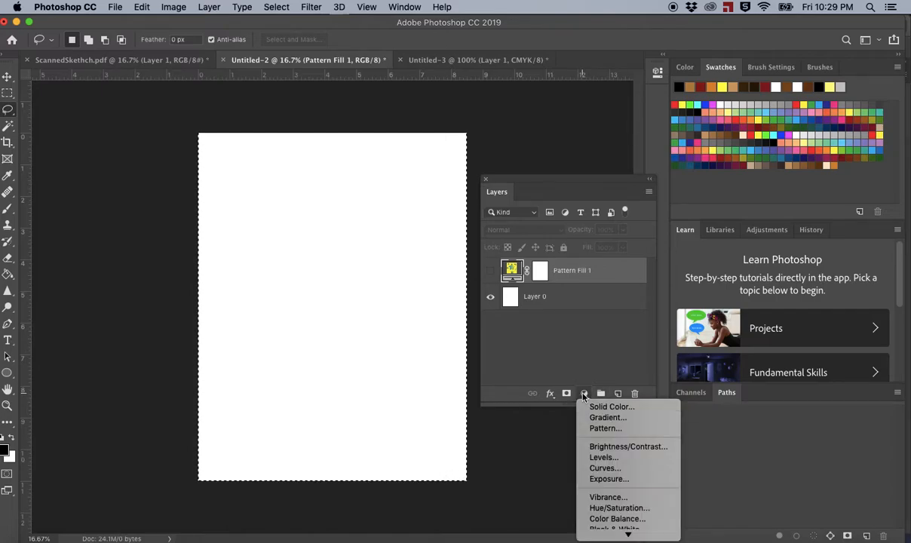
pyautogui.click(607, 429)
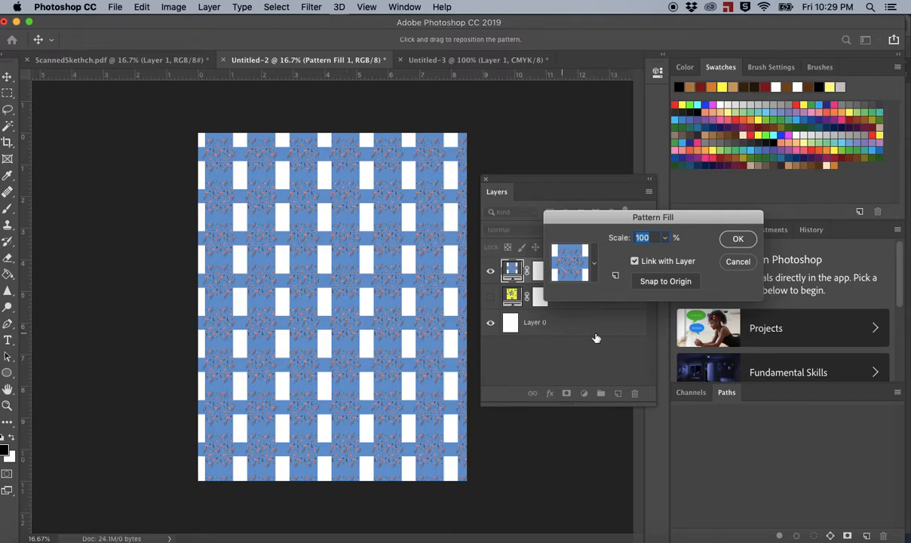
pyautogui.click(743, 261)
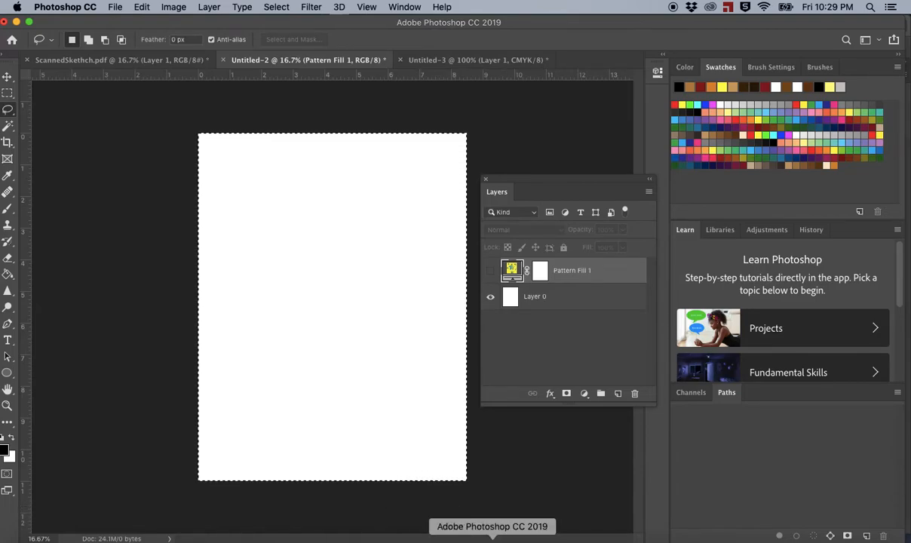
# Step: Switch to Illustrator and delete the yellow star square beside the blue floral group on the third artboard
pyautogui.click(474, 539)
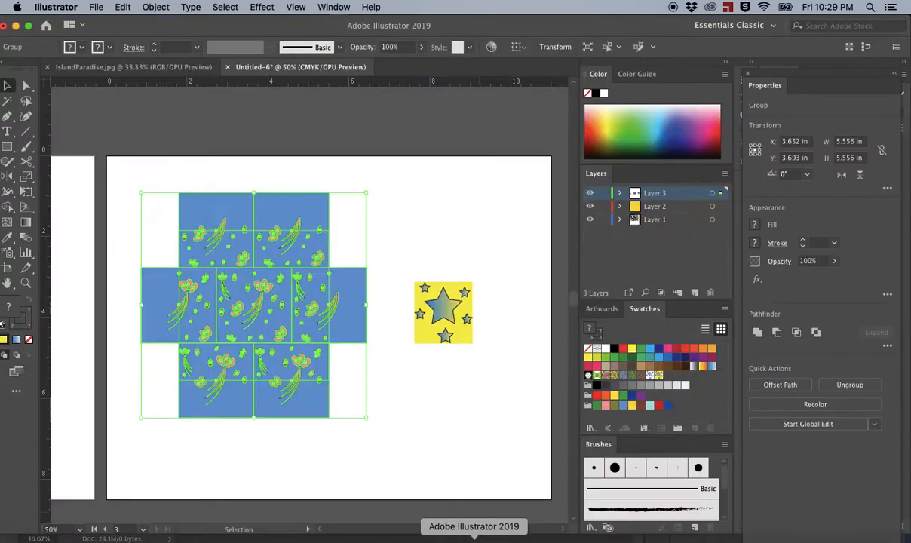
pyautogui.click(416, 414)
pyautogui.click(438, 334)
pyautogui.press('Delete')
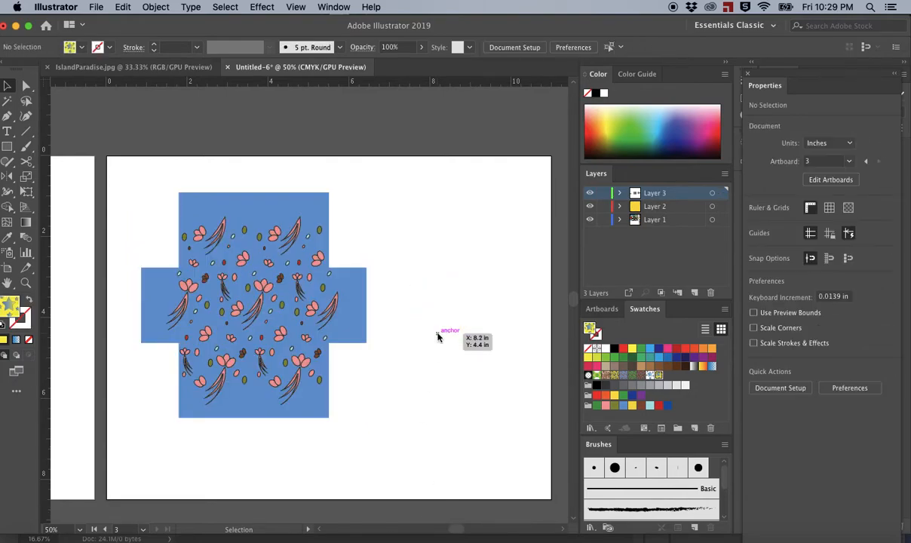
# Step: Look up the ruler visibility command and display the floral artwork in Outline view with nothing selected
pyautogui.click(251, 287)
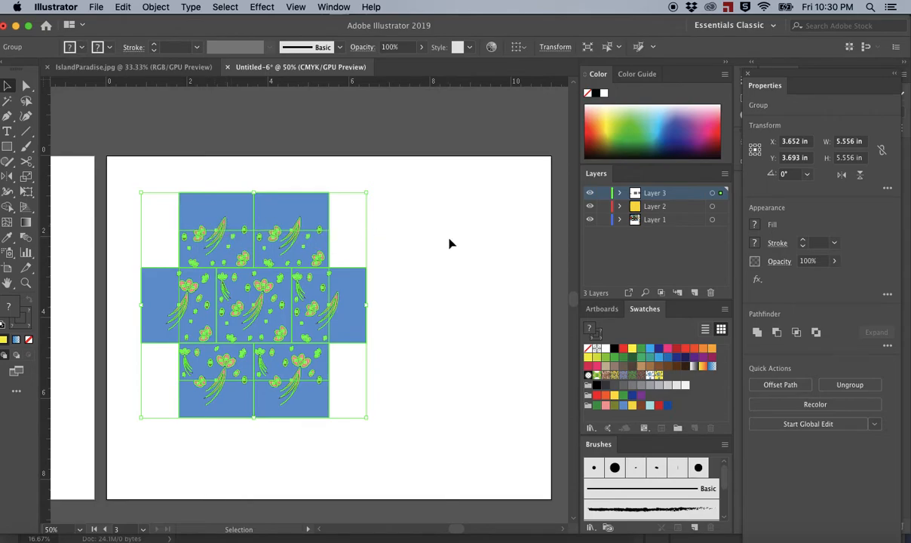
pyautogui.hscroll(-2, 286, 241)
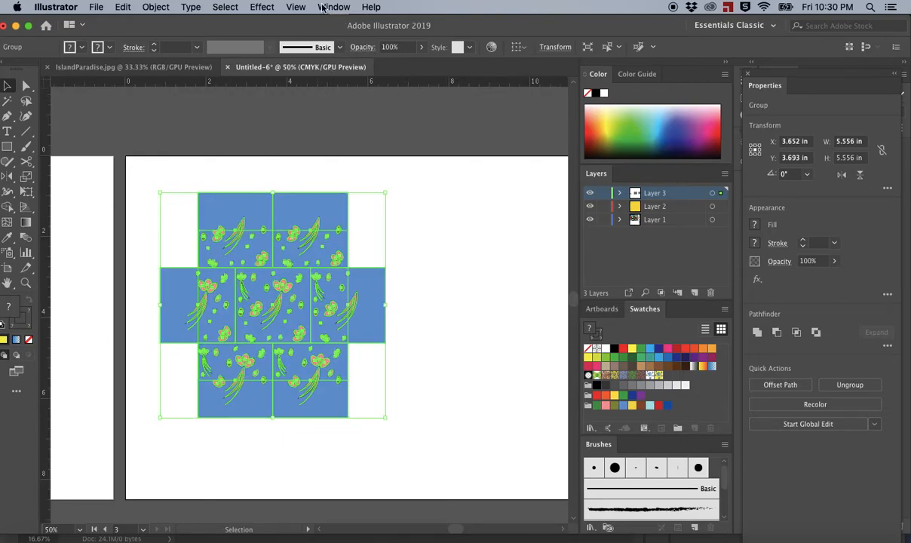
pyautogui.click(297, 8)
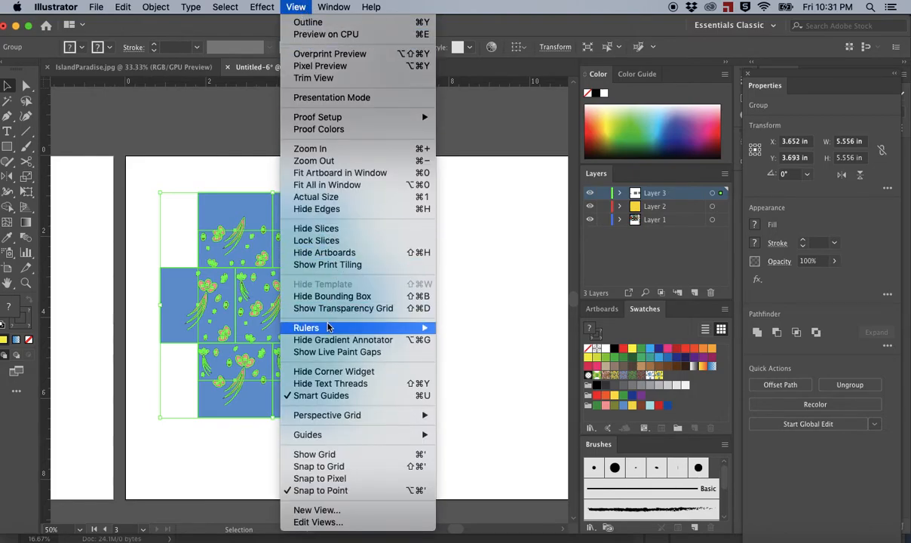
pyautogui.moveTo(328, 328)
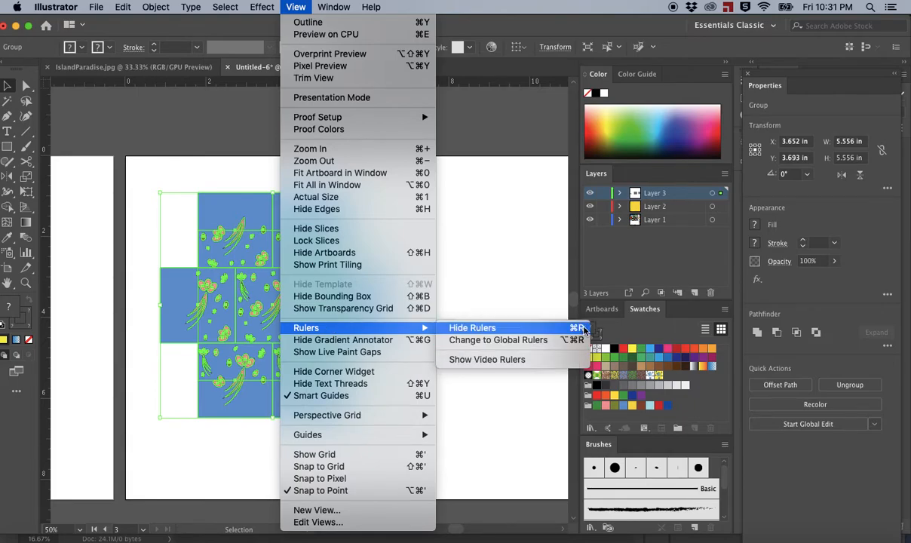
pyautogui.click(491, 248)
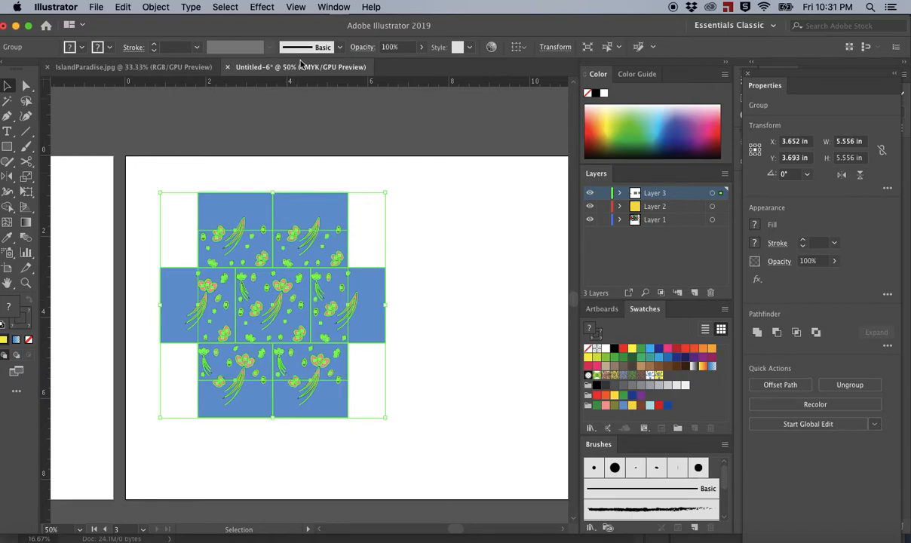
pyautogui.click(297, 8)
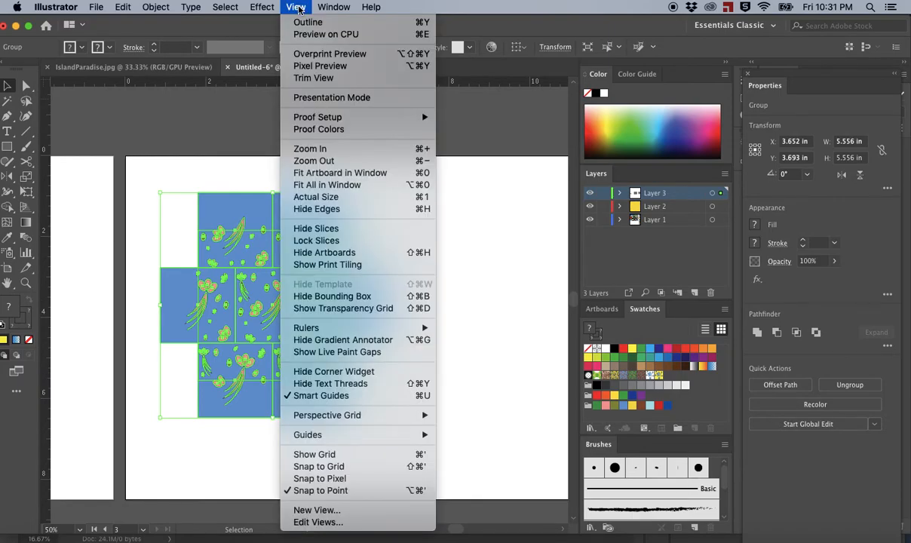
pyautogui.click(300, 22)
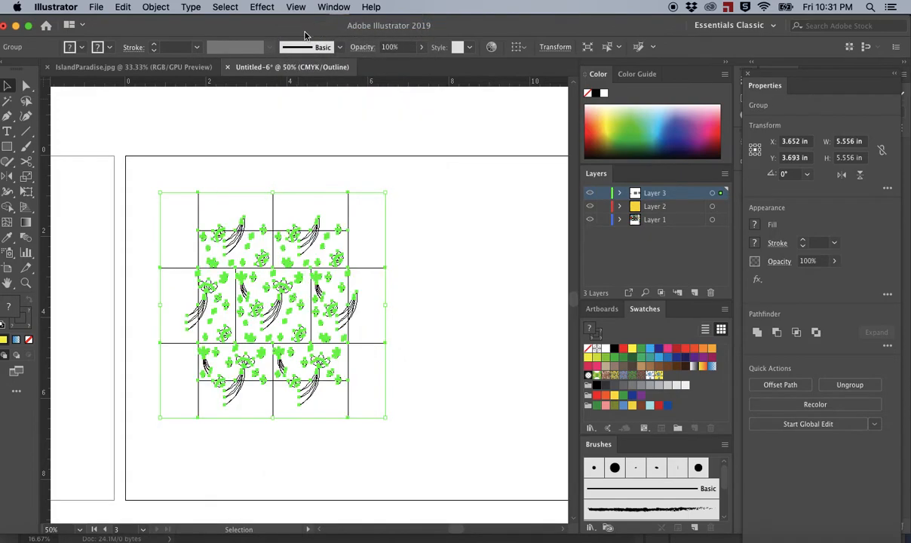
pyautogui.click(451, 142)
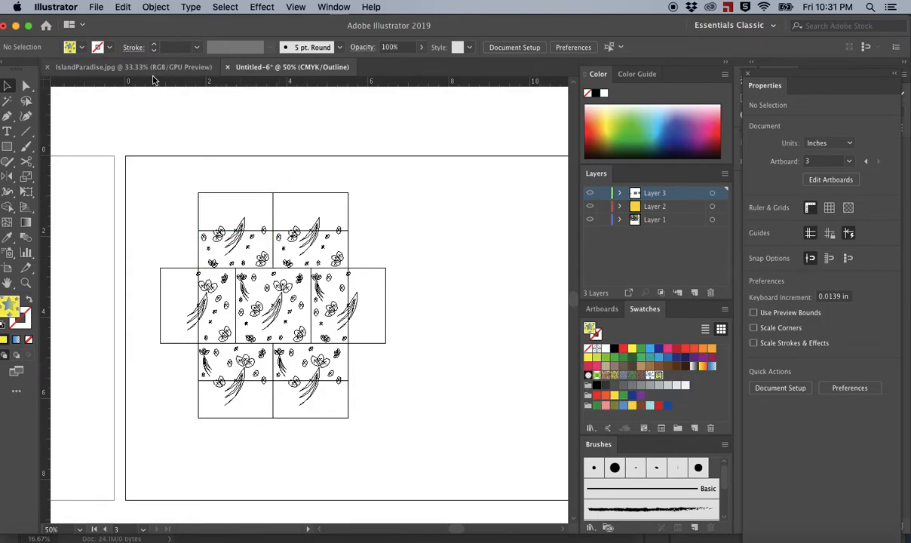
# Step: Place guides around the floral repeat at X 1.8 in and 5.503 in, Y 1.841 in and 5.547 in, and return to the color preview
pyautogui.moveTo(210, 81); pyautogui.dragTo(205, 229)
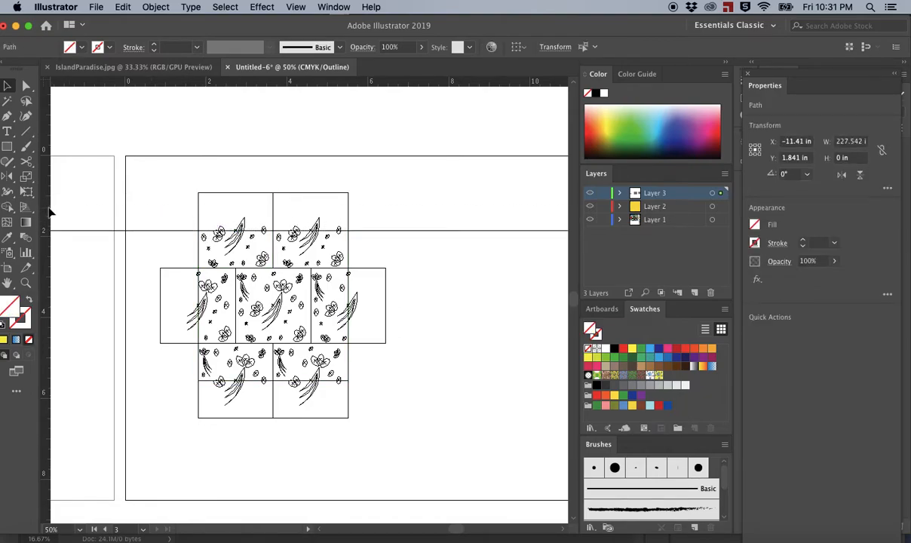
pyautogui.moveTo(49, 212); pyautogui.dragTo(198, 228)
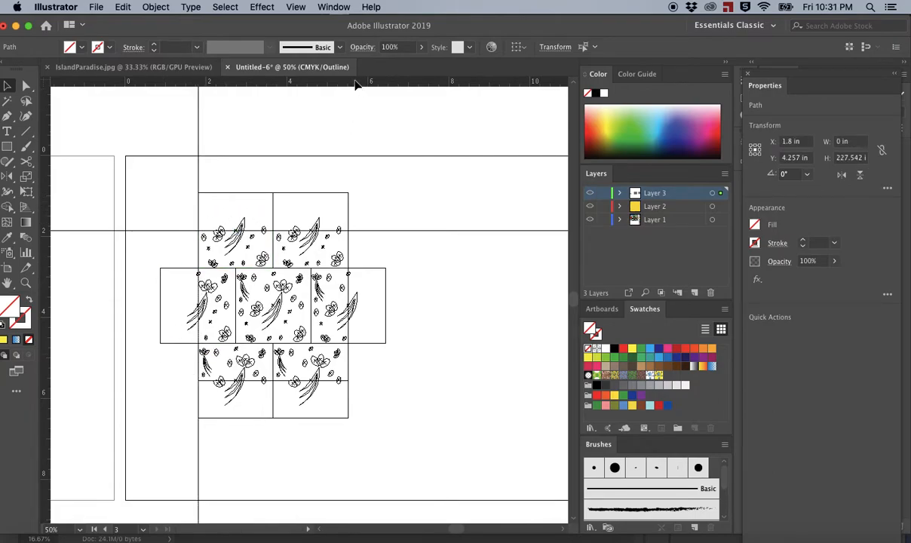
pyautogui.moveTo(349, 184); pyautogui.dragTo(392, 384)
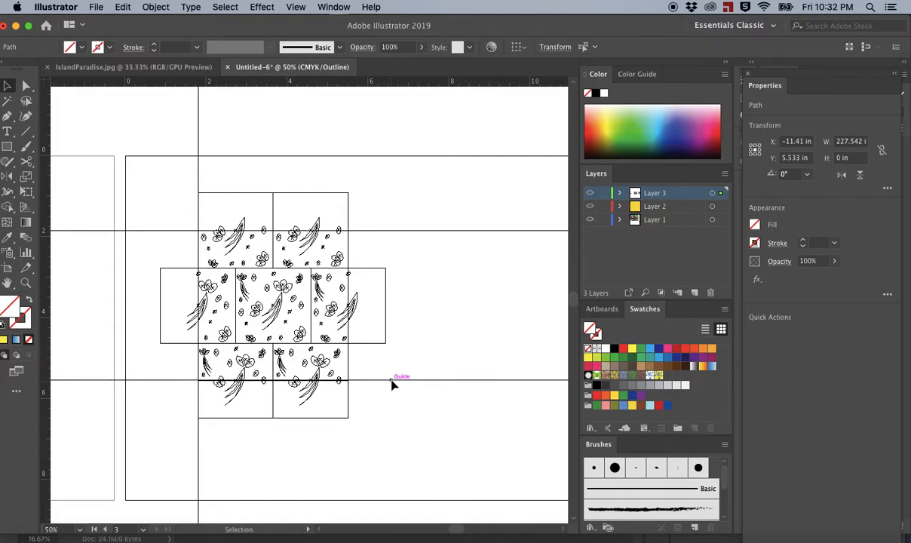
pyautogui.press('Down')
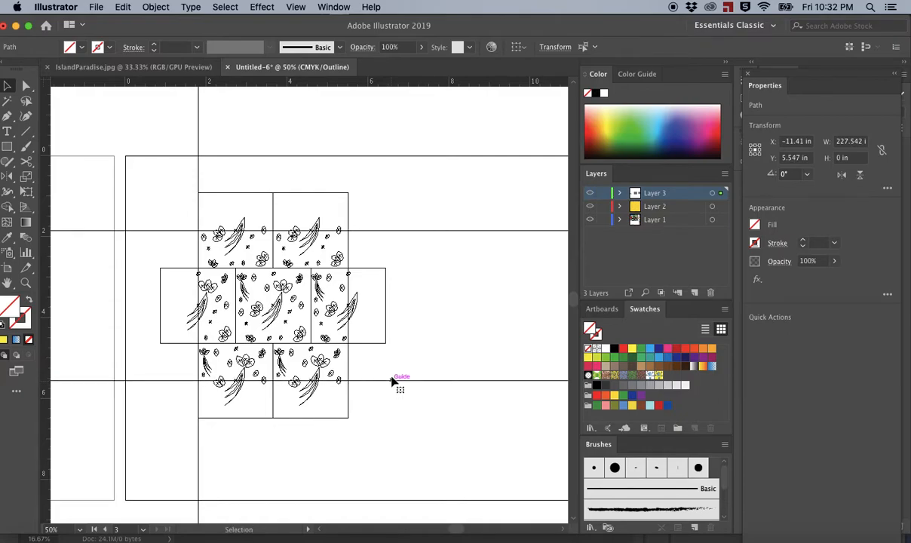
pyautogui.moveTo(110, 155); pyautogui.dragTo(349, 227)
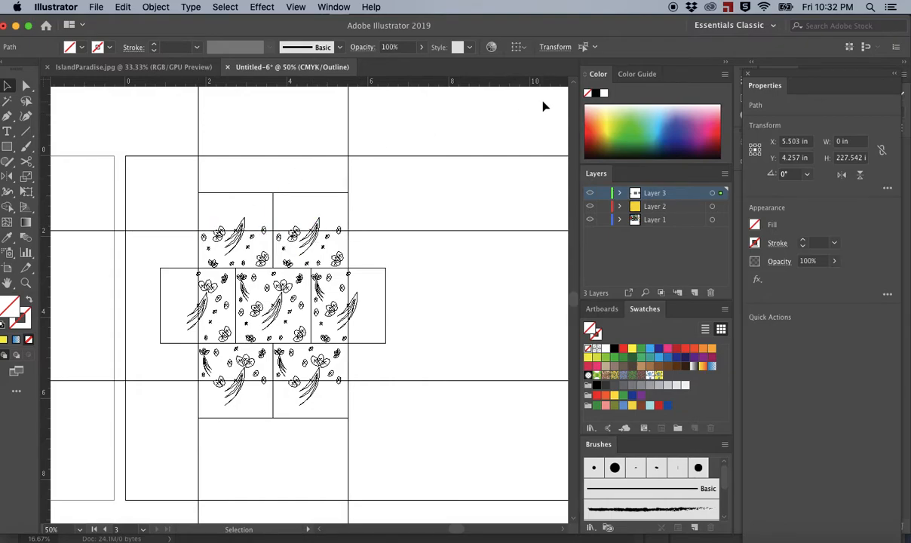
pyautogui.press('super+y')
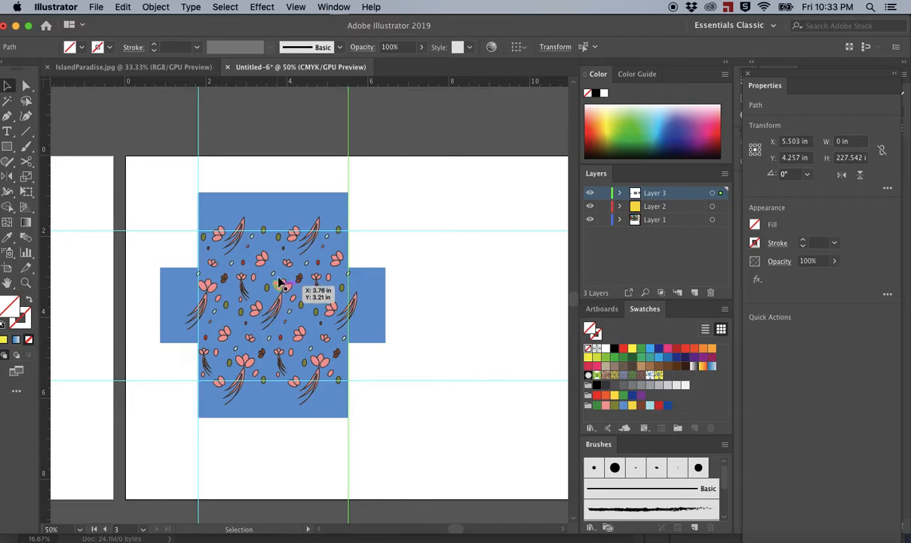
# Step: Bring up the Pathfinder tools and position them in the empty area beside the floral artwork
pyautogui.click(334, 7)
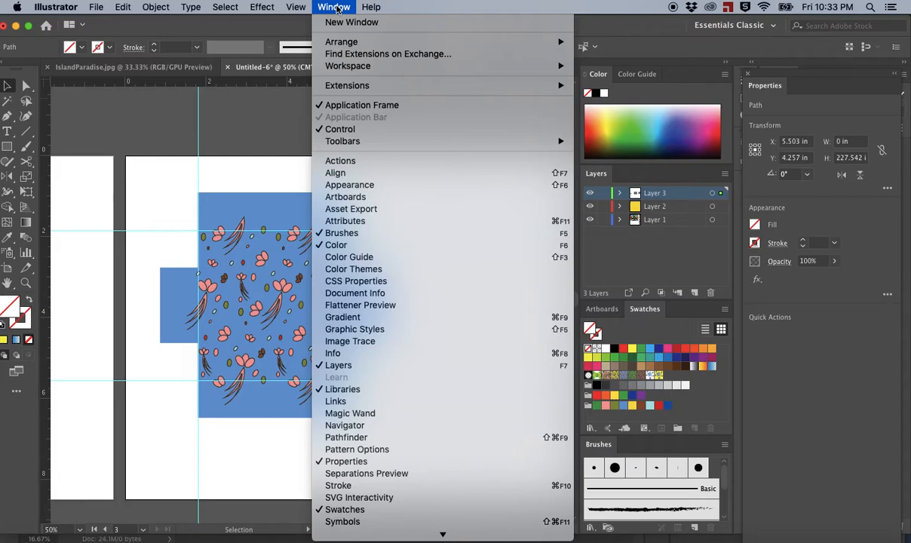
pyautogui.click(362, 437)
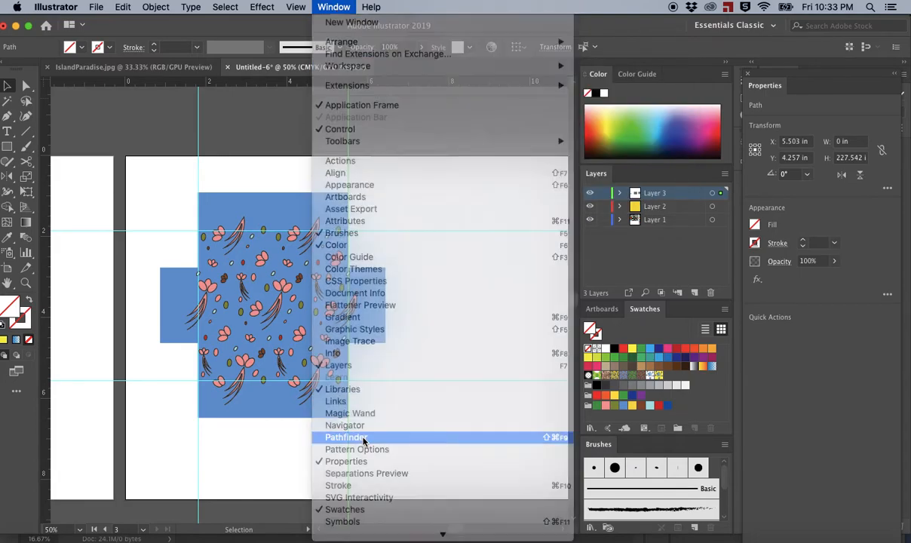
pyautogui.moveTo(581, 123); pyautogui.dragTo(490, 113)
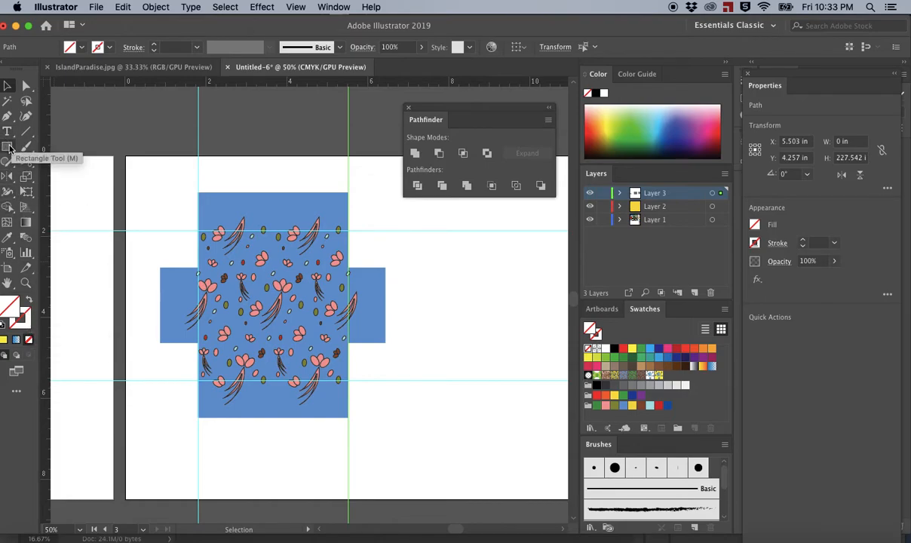
# Step: Draw an unfilled, unstroked rectangle about 3.69 x 3.69 in over the floral artwork, spanning the four guides
pyautogui.moveTo(9, 149); pyautogui.dragTo(60, 145)
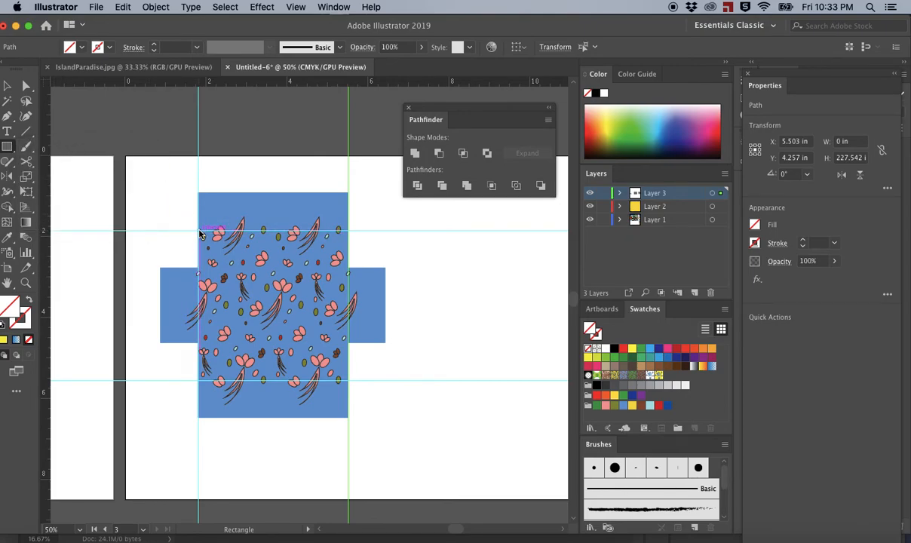
pyautogui.press('super+equal')
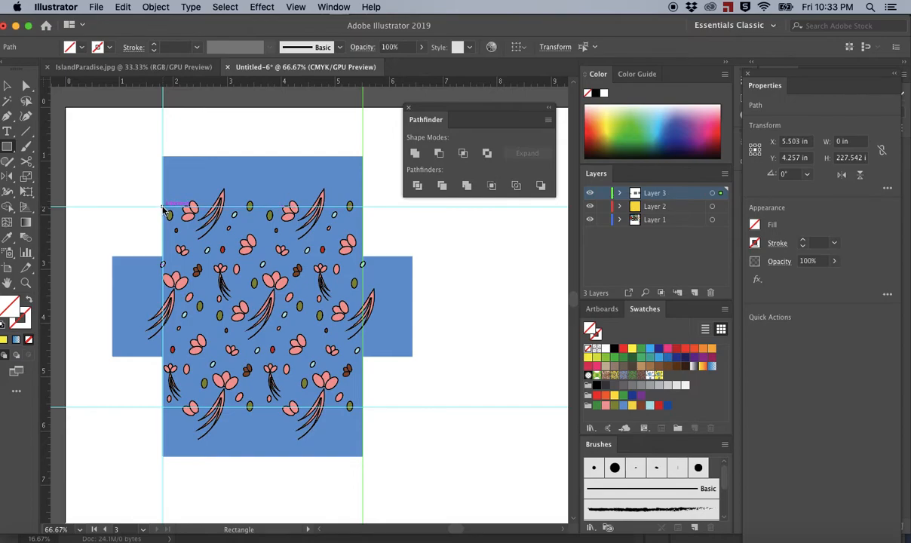
pyautogui.moveTo(163, 207); pyautogui.dragTo(362, 406)
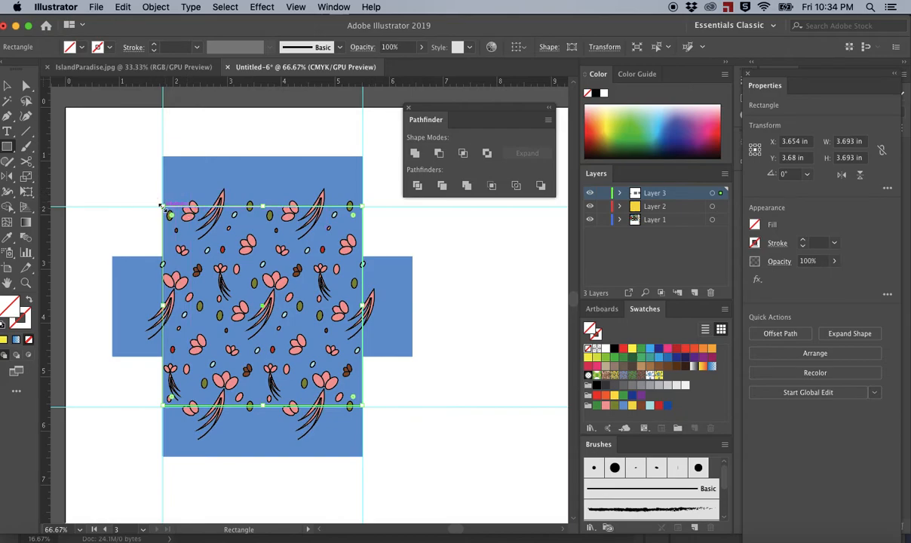
# Step: Select the floral group together with the rectangle and guides, and apply the Pathfinder Crop operation
pyautogui.click(6, 91)
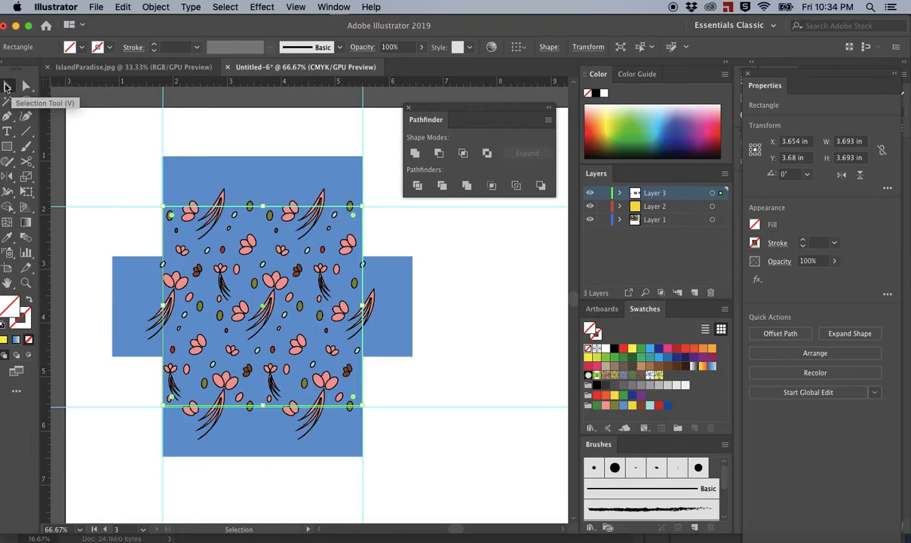
pyautogui.moveTo(117, 128); pyautogui.dragTo(406, 460)
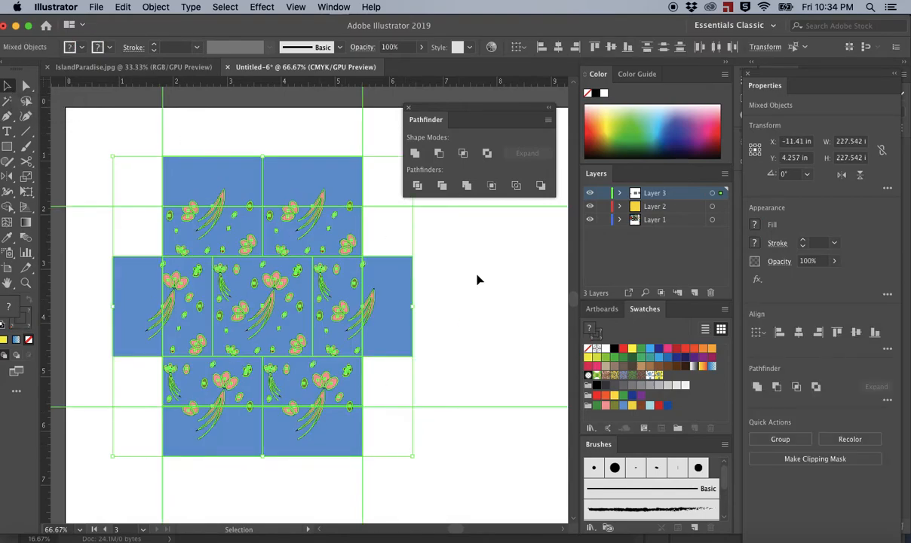
pyautogui.click(492, 188)
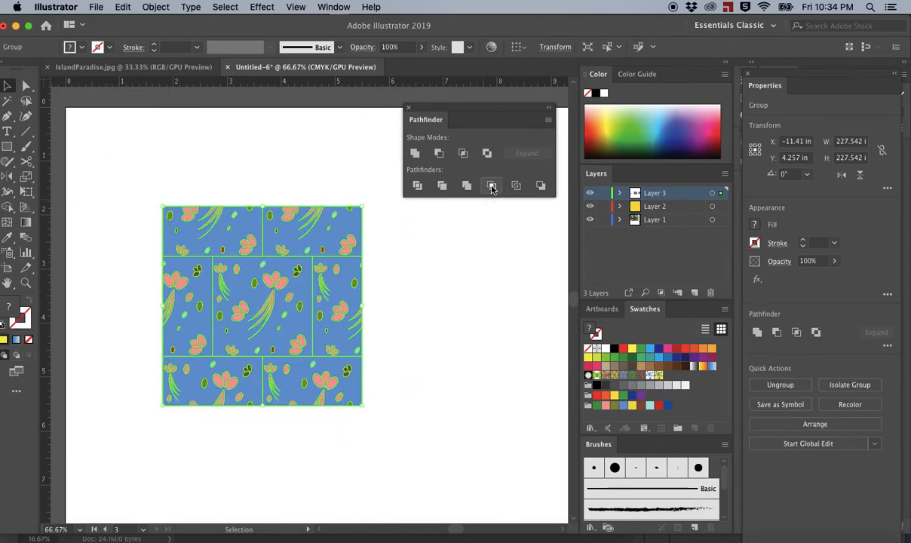
pyautogui.click(445, 307)
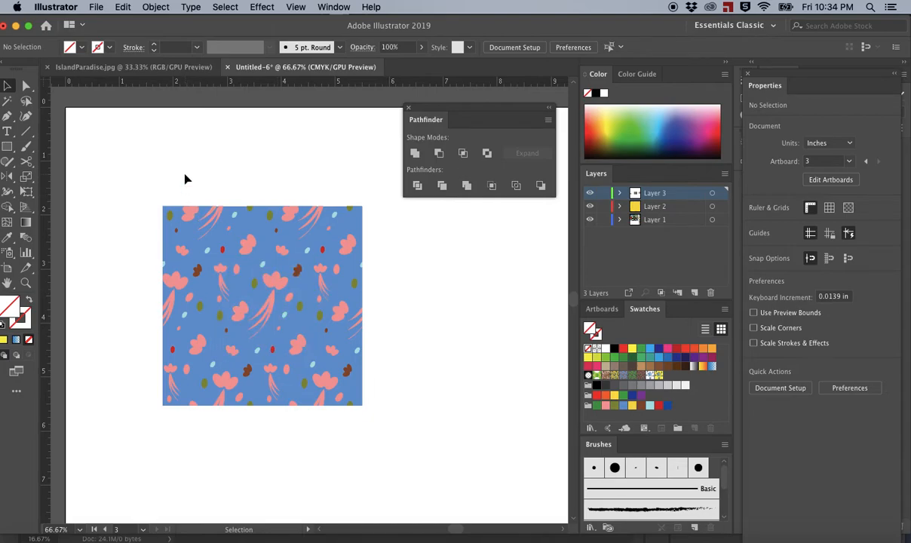
# Step: Undo the Pathfinder crop and the rectangle drawn over the floral artwork, leaving nothing selected
pyautogui.press('super+a')
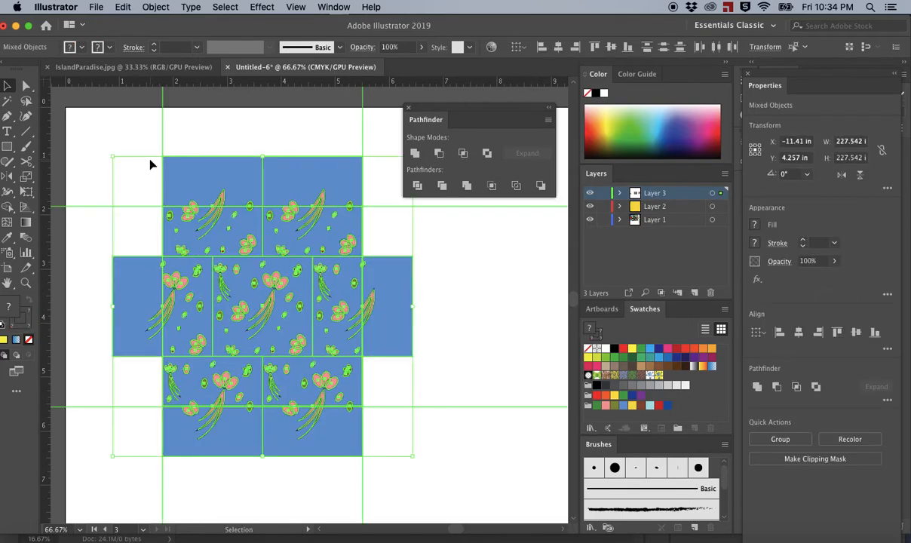
pyautogui.click(499, 272)
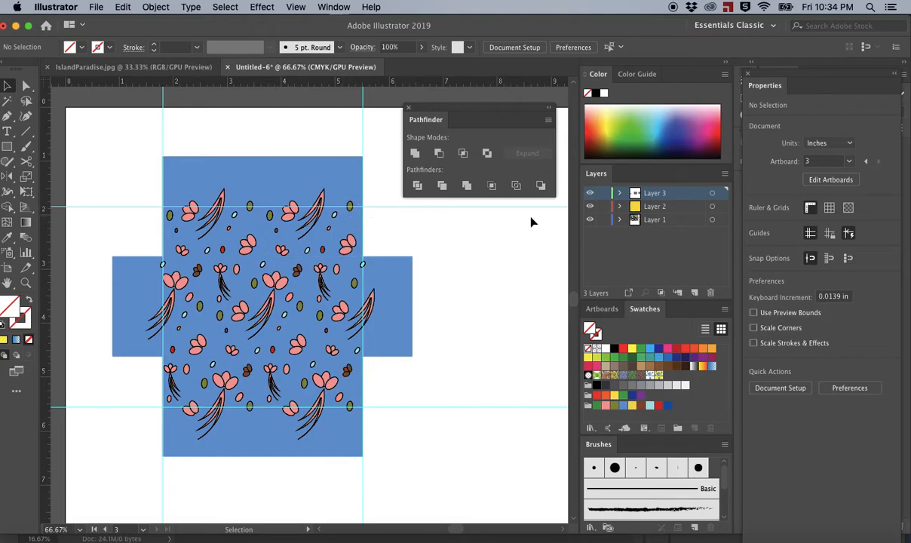
pyautogui.press('super+z')
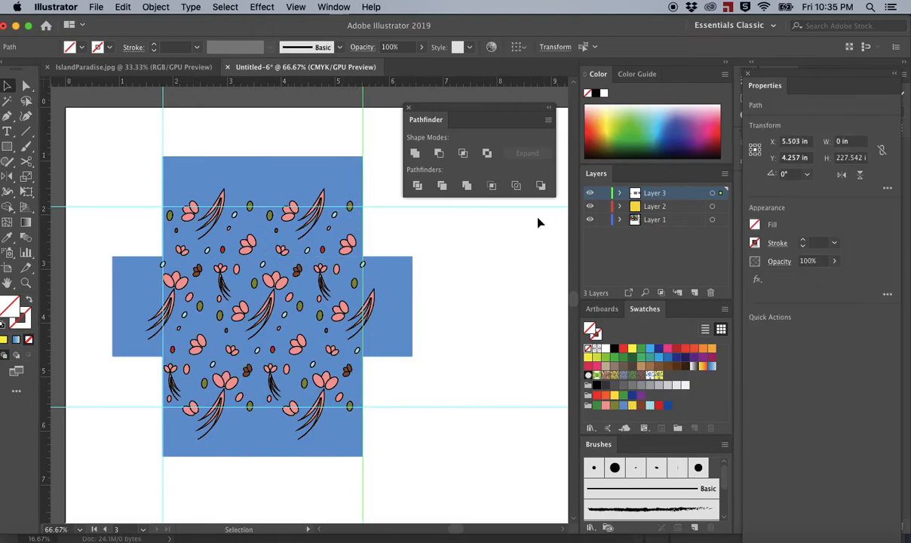
pyautogui.click(487, 209)
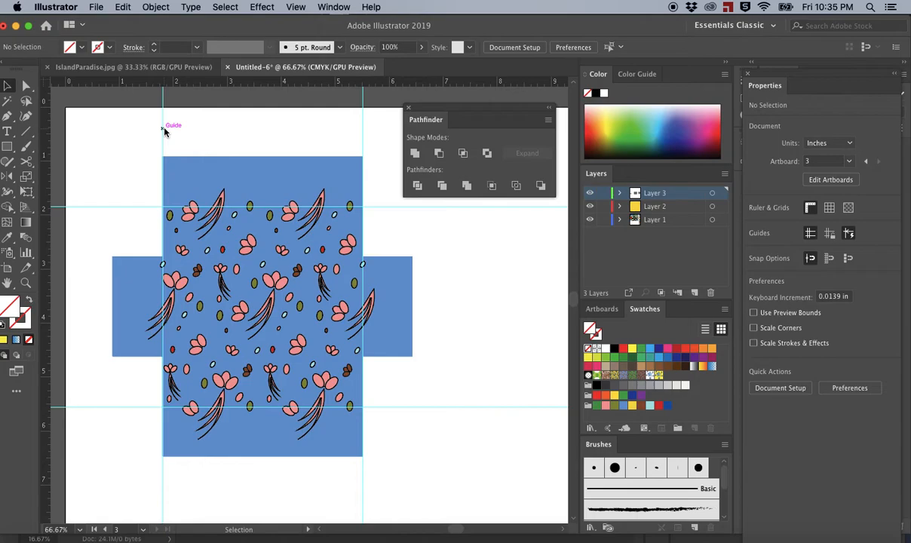
# Step: Expand both the fill and stroke of the entire floral artwork, leaving nothing selected
pyautogui.moveTo(112, 128); pyautogui.dragTo(427, 451)
pyautogui.click(158, 6)
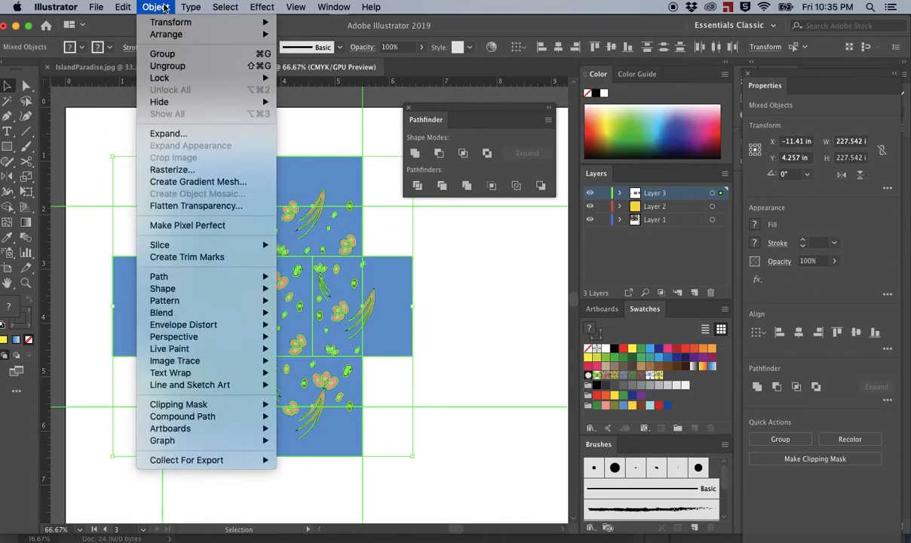
pyautogui.click(177, 134)
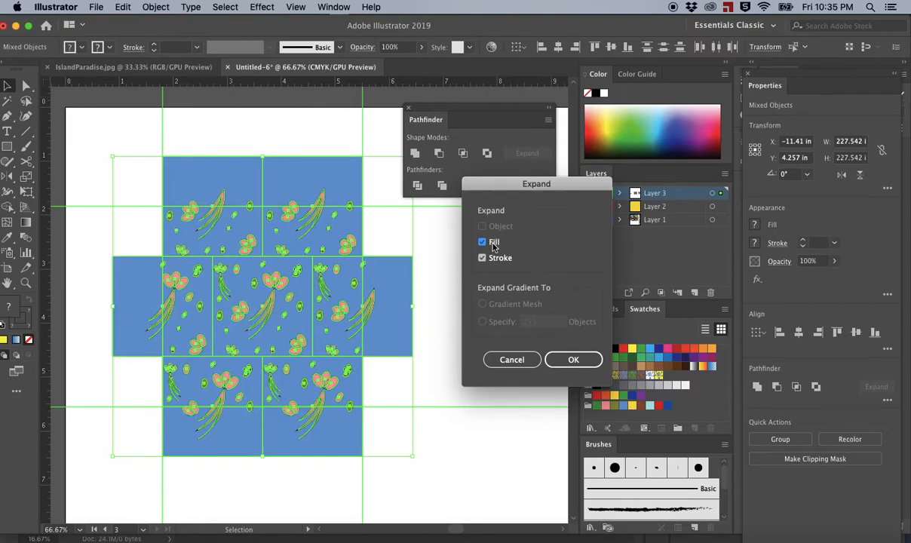
pyautogui.click(577, 362)
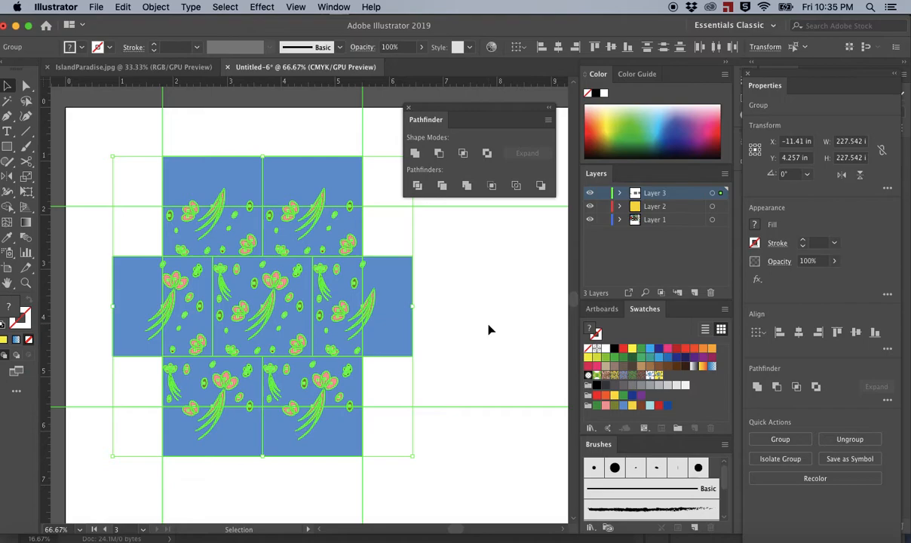
pyautogui.click(488, 330)
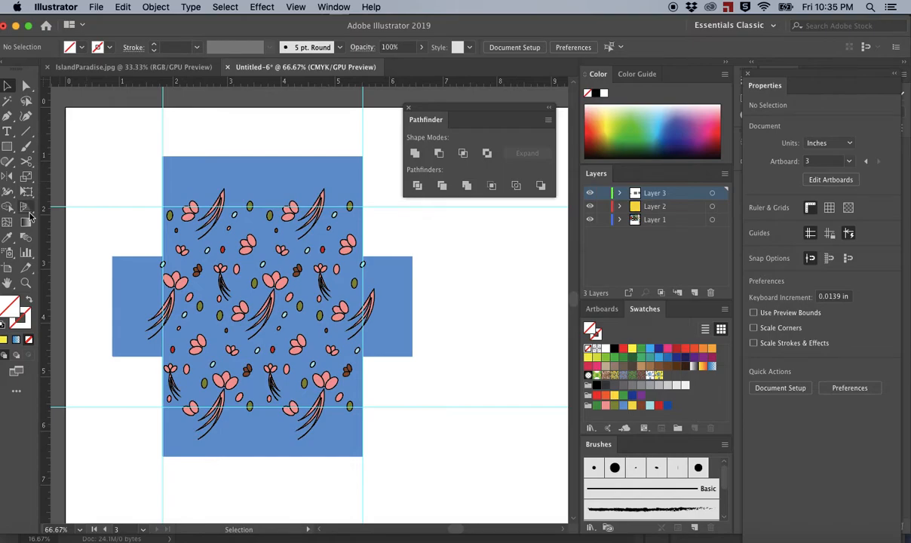
# Step: Draw an unfilled, unstroked rectangle about 3.67 x 3.76 in over the floral artwork, within the four guides
pyautogui.click(6, 147)
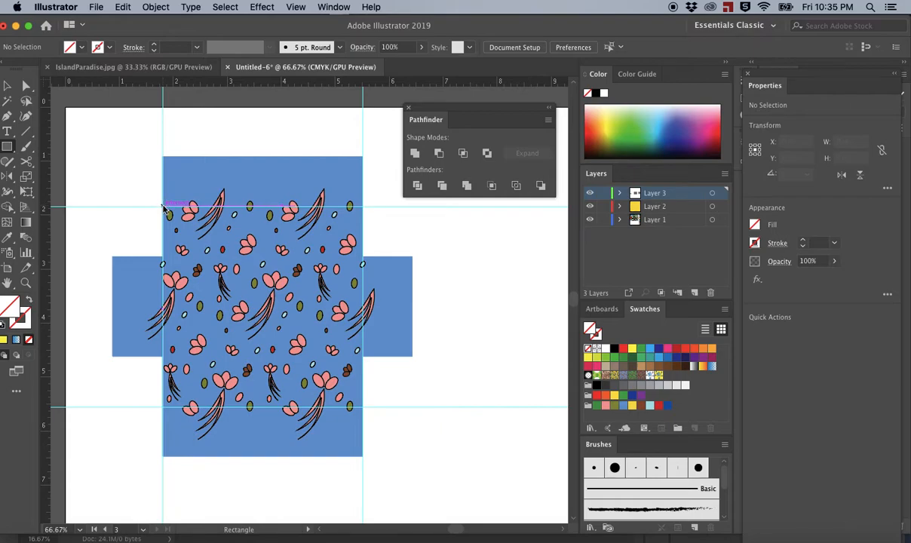
pyautogui.moveTo(163, 208); pyautogui.dragTo(360, 406)
pyautogui.press('v')
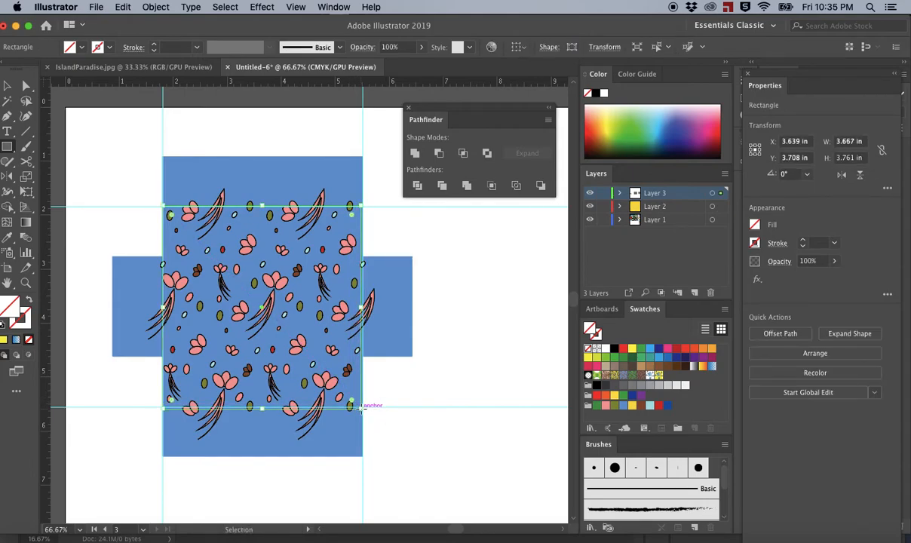
pyautogui.press('super+equal')
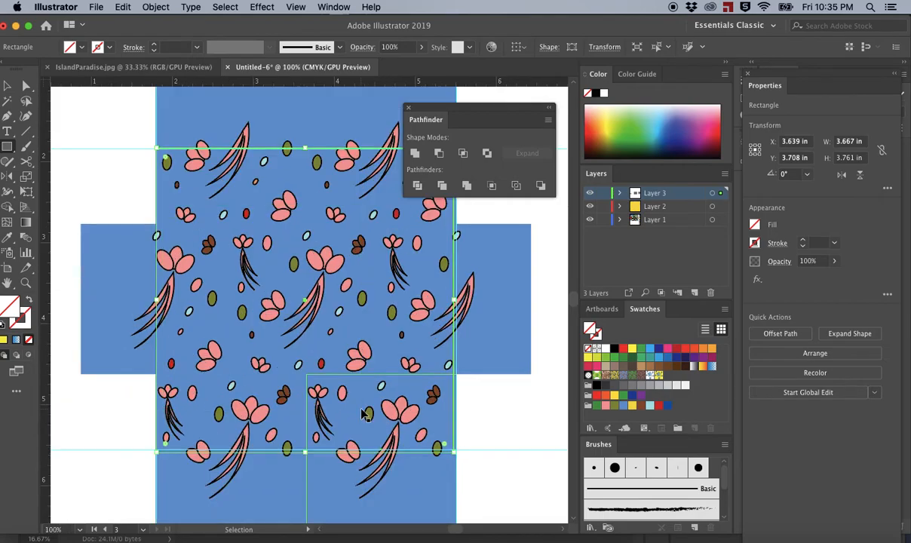
pyautogui.press('super+equal')
pyautogui.press('m')
pyautogui.press('super+minus')
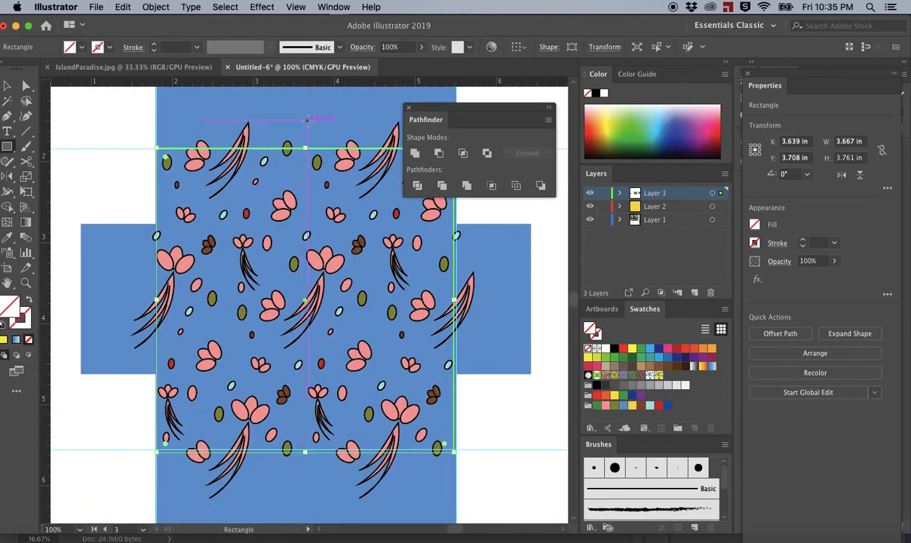
# Step: Adjust the rectangle's edges to meet the four guides, making it about 3.71 x 3.71 in
pyautogui.moveTo(306, 147); pyautogui.dragTo(305, 148)
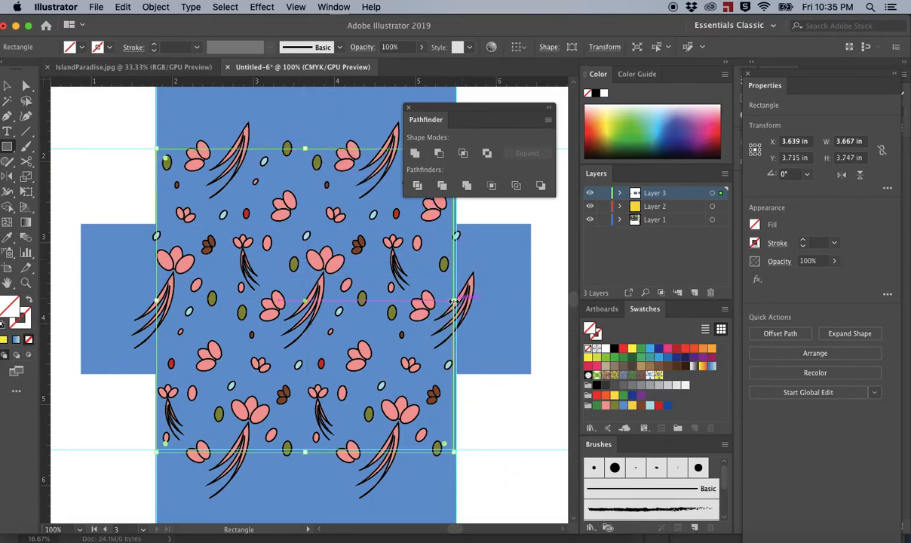
pyautogui.moveTo(455, 300); pyautogui.dragTo(457, 301)
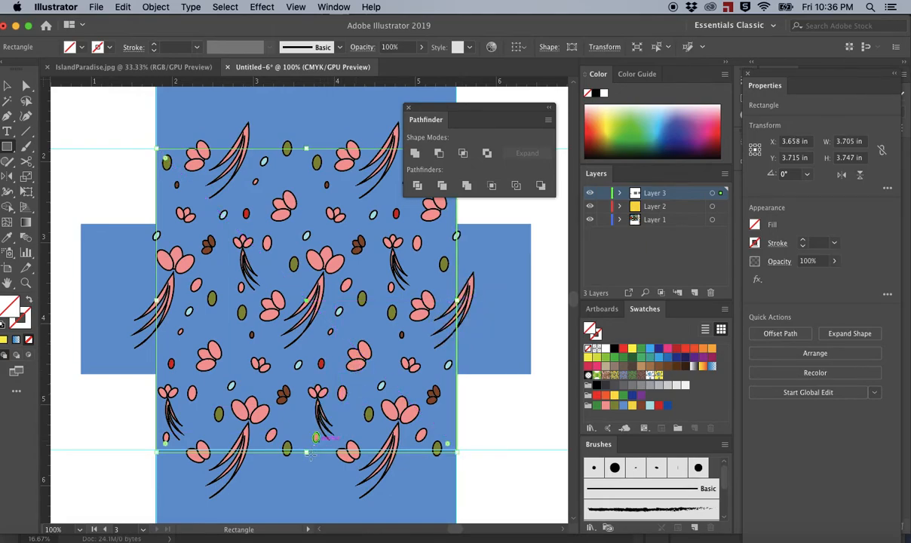
pyautogui.moveTo(305, 452); pyautogui.dragTo(305, 449)
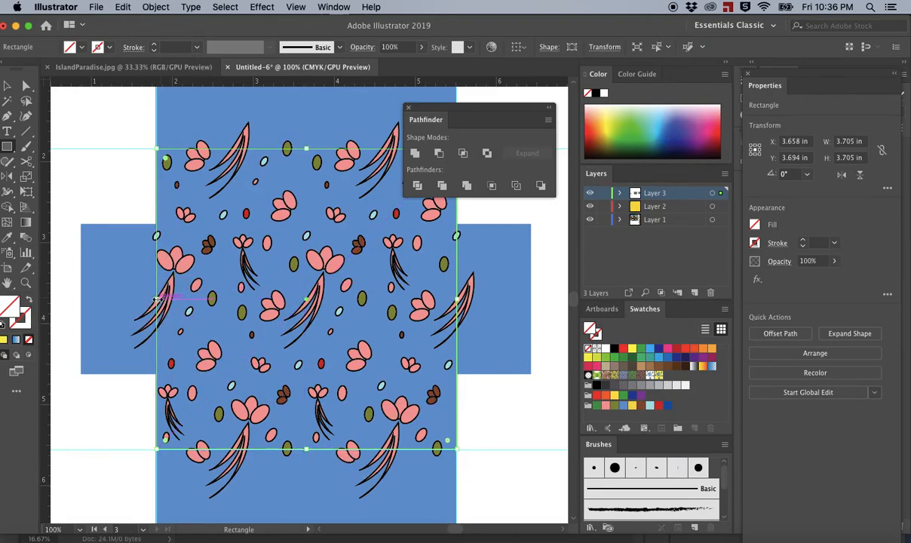
pyautogui.moveTo(155, 299); pyautogui.dragTo(156, 298)
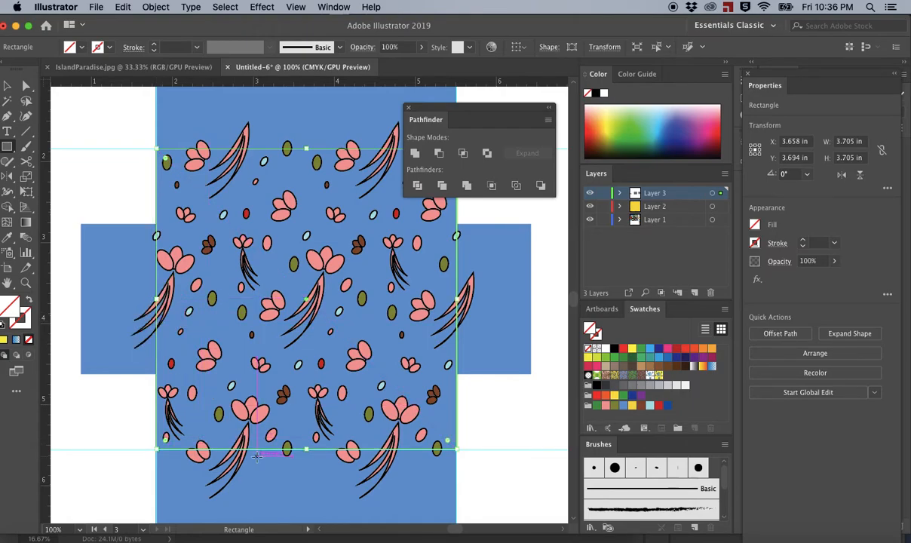
# Step: Select the vertical and horizontal guides around the floral artwork and delete them
pyautogui.press('super+minus')
pyautogui.press('super+minus')
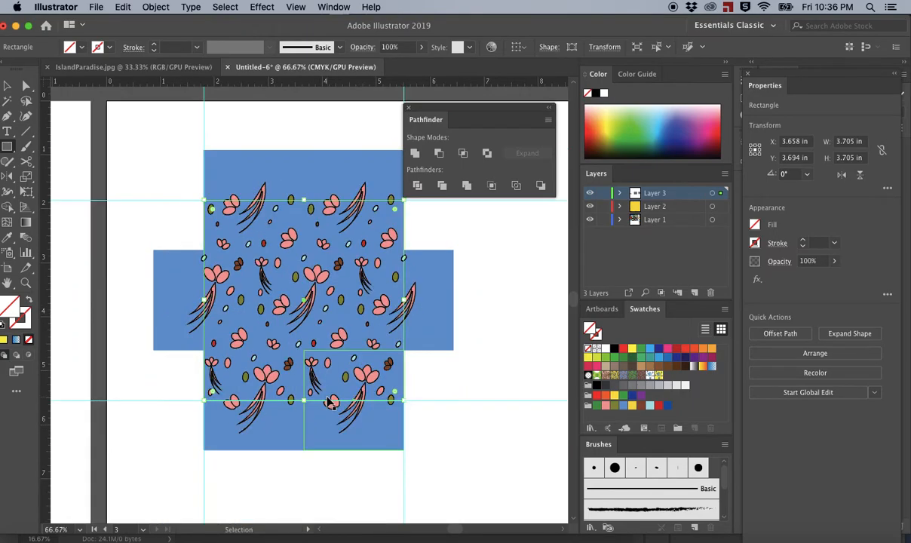
pyautogui.press('v')
pyautogui.moveTo(174, 119); pyautogui.dragTo(392, 163)
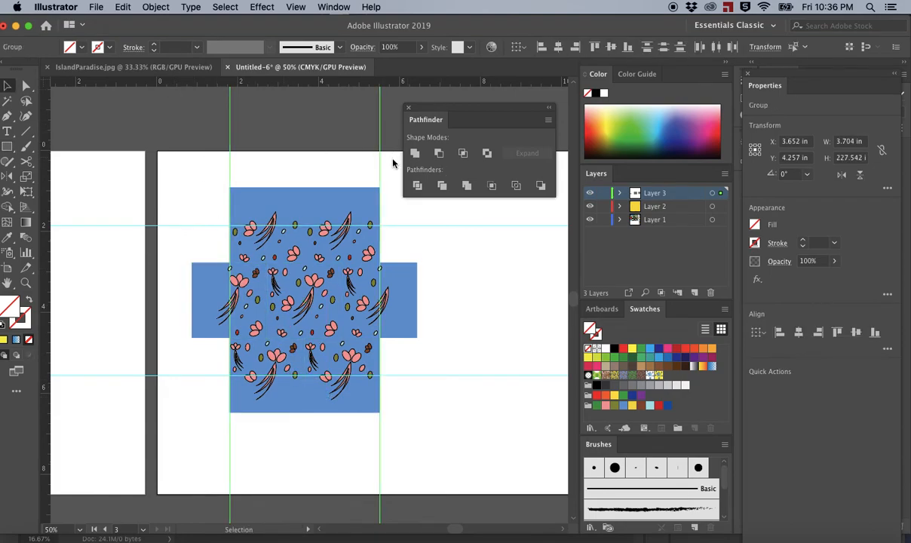
pyautogui.moveTo(431, 205); pyautogui.dragTo(466, 404)
pyautogui.press('Delete')
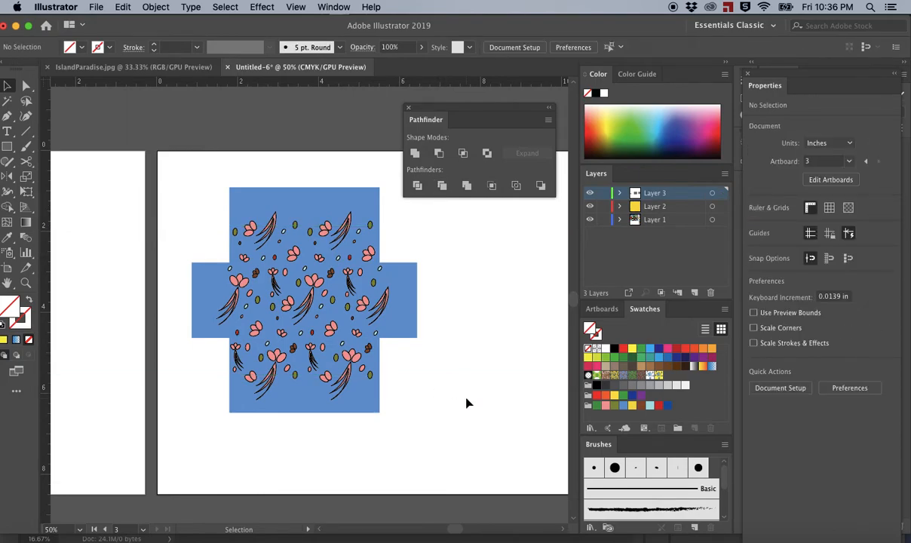
# Step: Select the floral artwork together with the rectangle and crop it with the Pathfinder Crop operation
pyautogui.moveTo(173, 132); pyautogui.dragTo(429, 438)
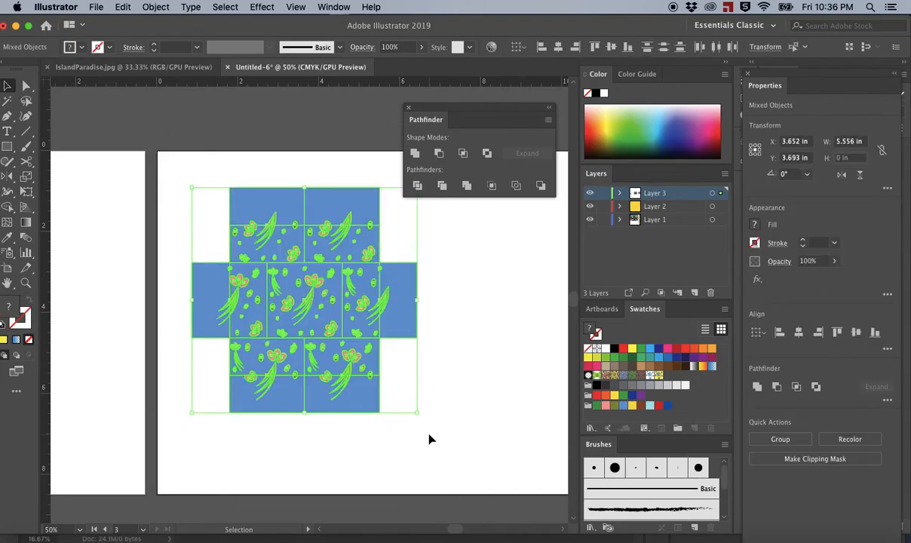
pyautogui.click(492, 185)
pyautogui.click(464, 284)
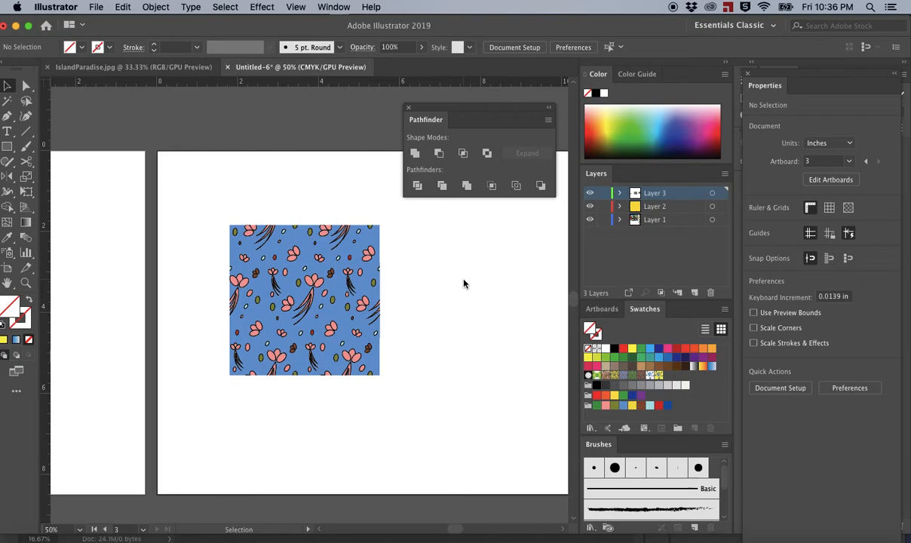
# Step: Copy the cropped floral square and switch to Photoshop
pyautogui.click(315, 292)
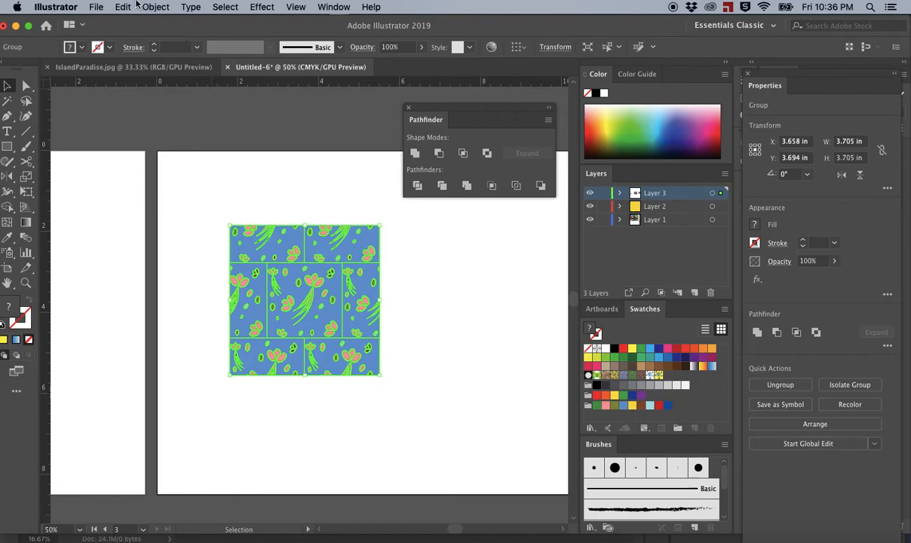
pyautogui.click(123, 7)
pyautogui.click(135, 65)
pyautogui.click(492, 538)
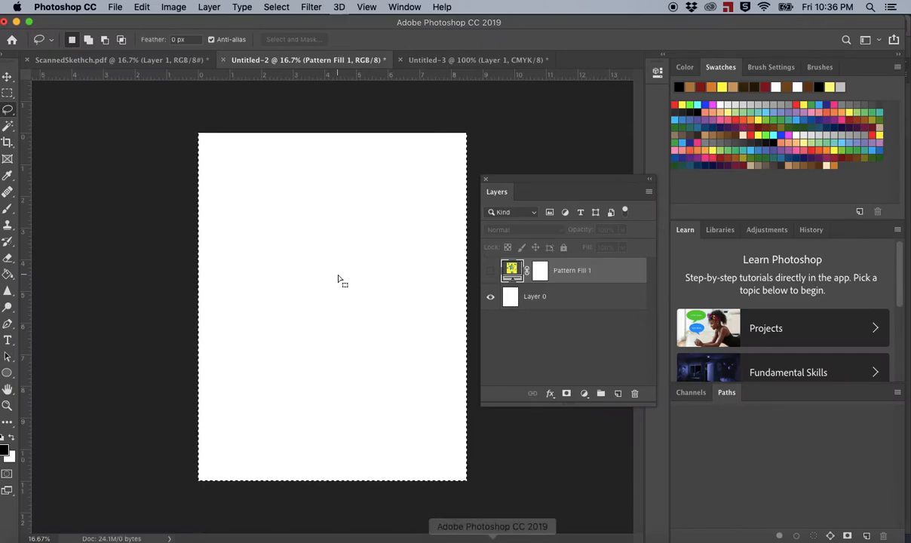
# Step: Create a new document at the clipboard size, with dimensions in inches and a resolution of 300 pixels/inch
pyautogui.click(115, 7)
pyautogui.click(124, 27)
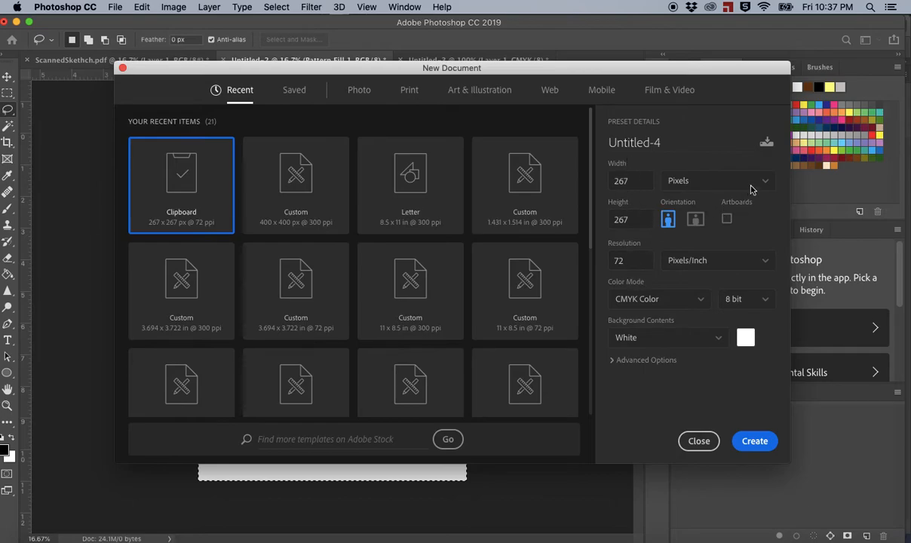
pyautogui.click(724, 179)
pyautogui.click(687, 224)
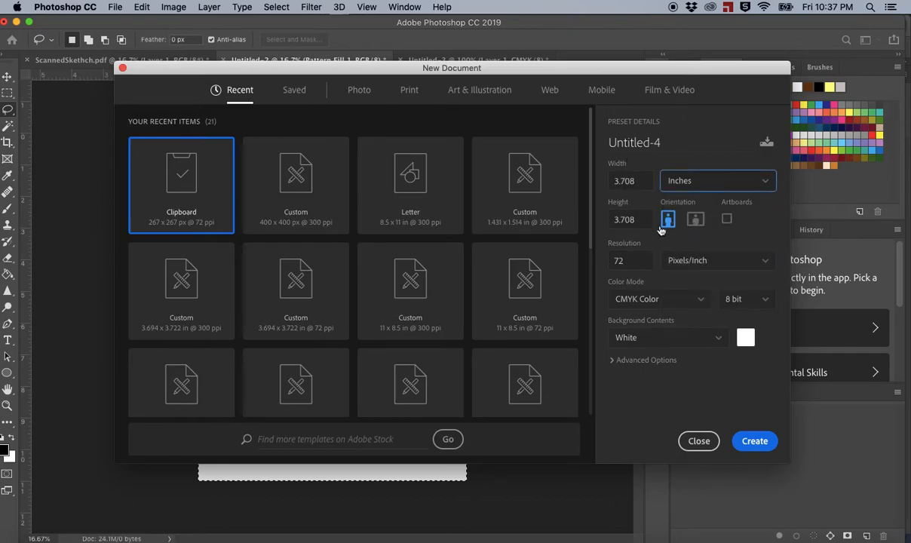
pyautogui.doubleClick(634, 259)
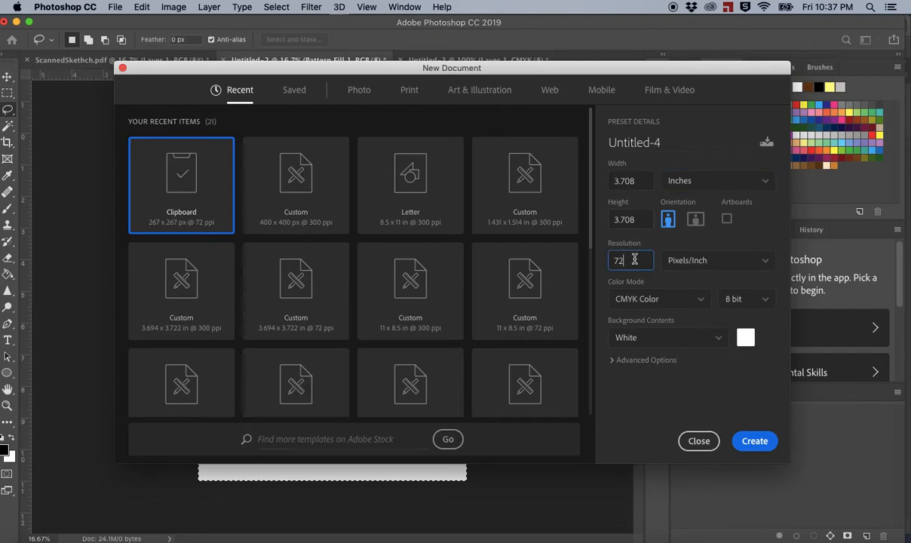
pyautogui.write('300')
pyautogui.click(754, 441)
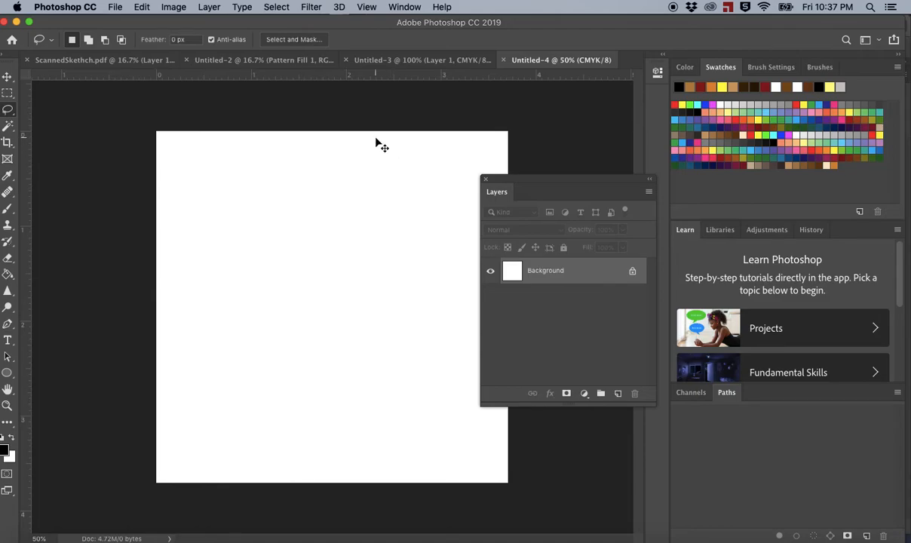
# Step: Paste the floral square as pixels, moving the Layers palette clear of the canvas, and commit its placement
pyautogui.press('super+v')
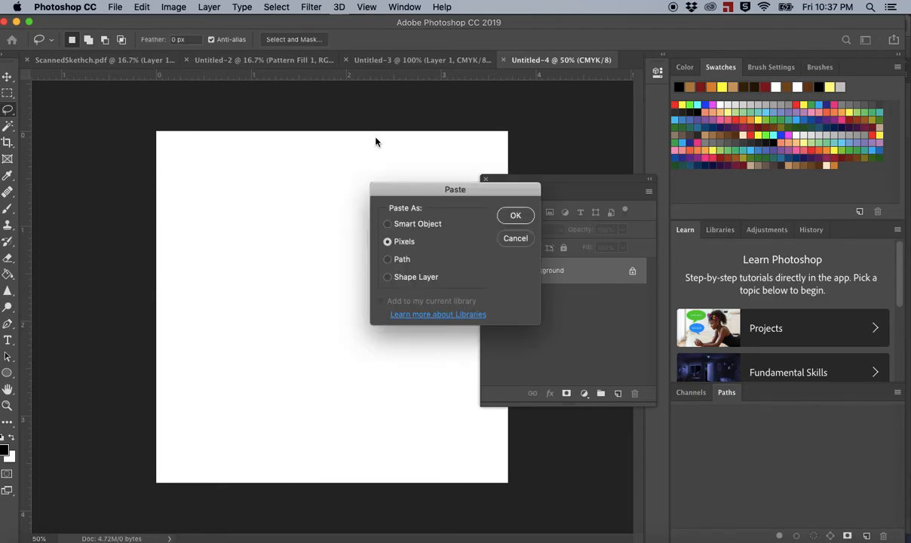
pyautogui.click(515, 215)
pyautogui.moveTo(546, 184); pyautogui.dragTo(613, 181)
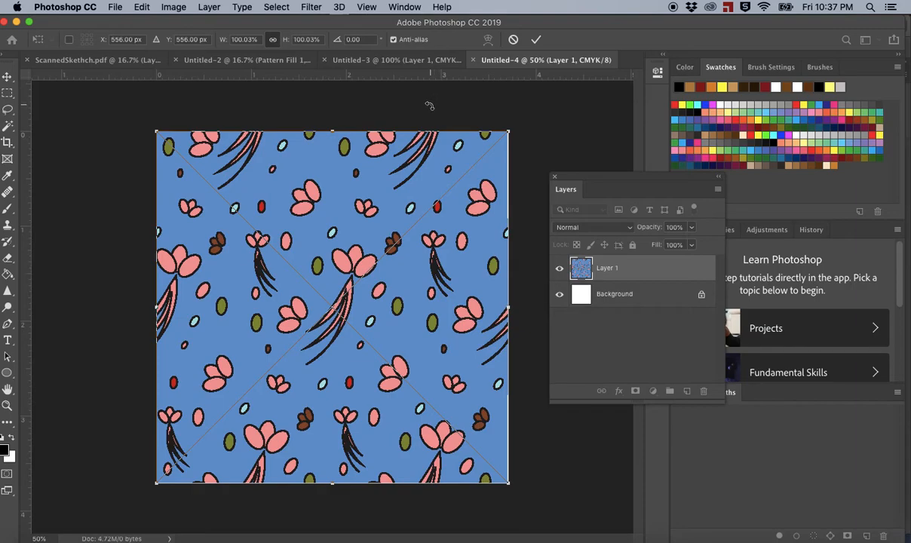
pyautogui.click(7, 78)
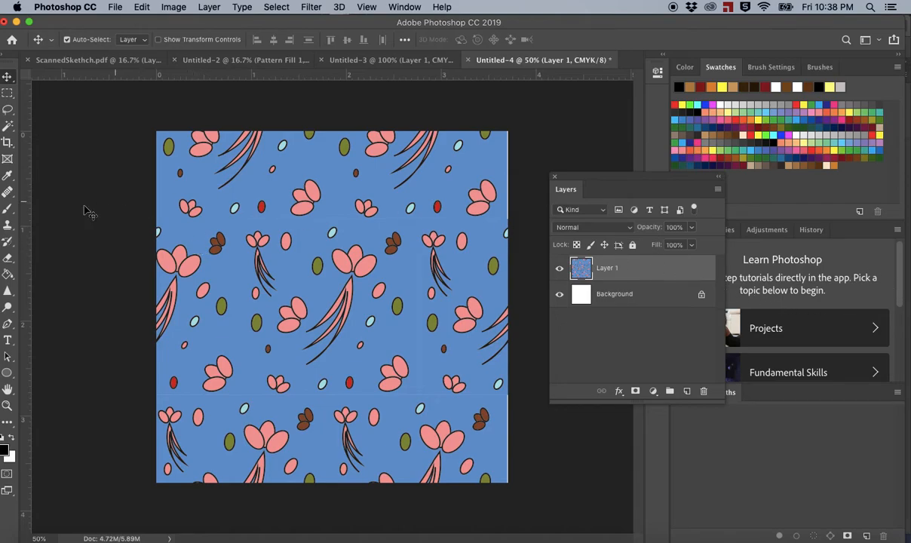
# Step: Using the Clone Stamp with a 45 px brush, cover the white sliver at the pattern's upper-right corner with sampled blue background
pyautogui.click(8, 226)
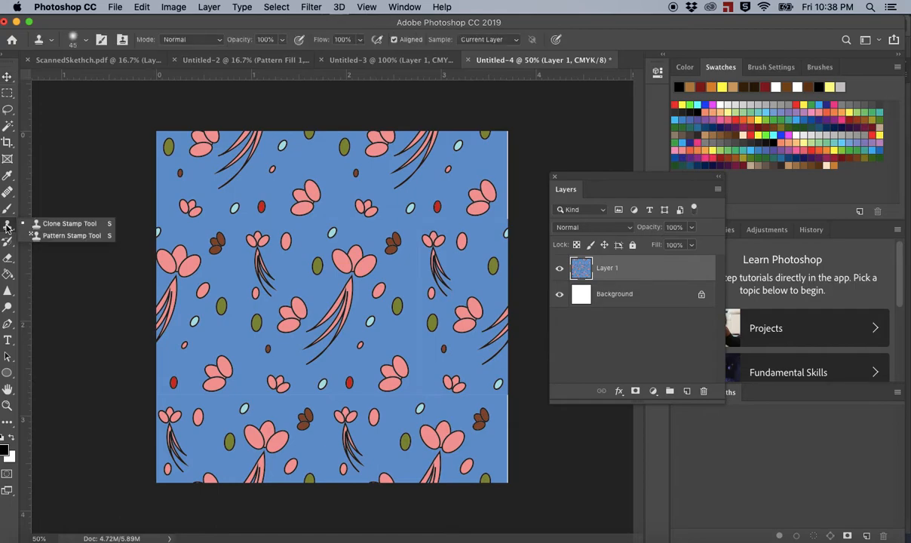
pyautogui.click(43, 224)
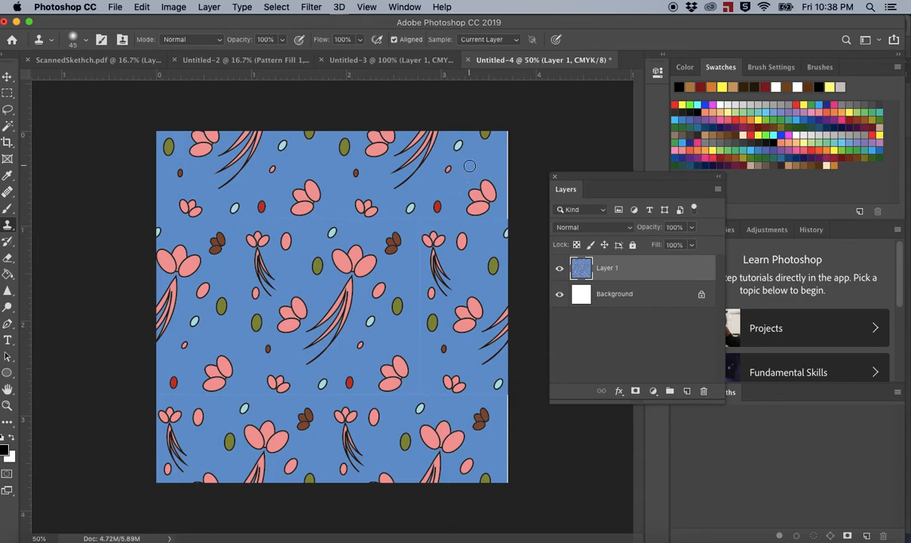
pyautogui.press(']')
pyautogui.press(']')
pyautogui.press(']')
pyautogui.press(']')
pyautogui.press(']')
pyautogui.press(']')
pyautogui.press(']')
pyautogui.press('[')
pyautogui.press('[')
pyautogui.press('[')
pyautogui.press('[')
pyautogui.press('[')
pyautogui.press('[')
pyautogui.press('[')
pyautogui.keyDown('alt'); pyautogui.click(471, 166); pyautogui.keyUp('alt')
pyautogui.moveTo(510, 137); pyautogui.dragTo(507, 138)
pyautogui.keyDown('alt'); pyautogui.click(490, 155); pyautogui.keyUp('alt')
pyautogui.click(510, 149)
pyautogui.moveTo(510, 149)
pyautogui.mouseDown()
pyautogui.moveTo(509, 136)
pyautogui.moveTo(507, 170)
pyautogui.moveTo(506, 140)
pyautogui.moveTo(494, 154)
pyautogui.mouseUp()
pyautogui.keyDown('alt'); pyautogui.click(493, 154); pyautogui.keyUp('alt')
# Step: Clone blue background further down the upper part of the pattern's right edge and touch up the matching spot on its left edge
pyautogui.keyDown('alt'); pyautogui.click(478, 166); pyautogui.keyUp('alt')
pyautogui.moveTo(508, 181); pyautogui.dragTo(509, 198)
pyautogui.keyDown('alt'); pyautogui.click(463, 180); pyautogui.keyUp('alt')
pyautogui.moveTo(507, 202); pyautogui.dragTo(519, 214)
pyautogui.press('super+z')
pyautogui.keyDown('alt'); pyautogui.click(502, 163); pyautogui.keyUp('alt')
pyautogui.click(507, 212)
pyautogui.click(160, 215)
# Step: Clone sampled blue background over the white sliver along the lower part of the pattern's right edge
pyautogui.keyDown('alt'); pyautogui.click(478, 376); pyautogui.keyUp('alt')
pyautogui.moveTo(506, 401); pyautogui.dragTo(507, 408)
pyautogui.keyDown('alt'); pyautogui.click(479, 390); pyautogui.keyUp('alt')
pyautogui.click(510, 414)
pyautogui.moveTo(510, 421); pyautogui.dragTo(510, 438)
pyautogui.moveTo(505, 458); pyautogui.dragTo(509, 476)
# Step: Try to clone out the faint seam in the blue background near the pattern's lower-right flowers
pyautogui.moveTo(418, 395); pyautogui.dragTo(420, 372)
pyautogui.press('super+z')
pyautogui.keyDown('alt'); pyautogui.click(436, 401); pyautogui.keyUp('alt')
pyautogui.press('super+z')
pyautogui.keyDown('alt'); pyautogui.click(417, 366); pyautogui.keyUp('alt')
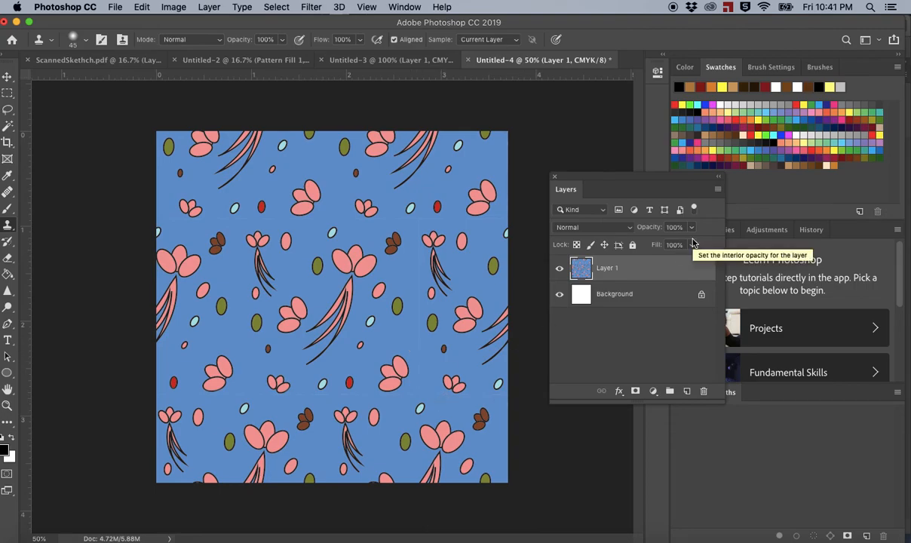
# Step: Increase the floral layer's saturation to +5 with a Hue/Saturation adjustment
pyautogui.press('super+u')
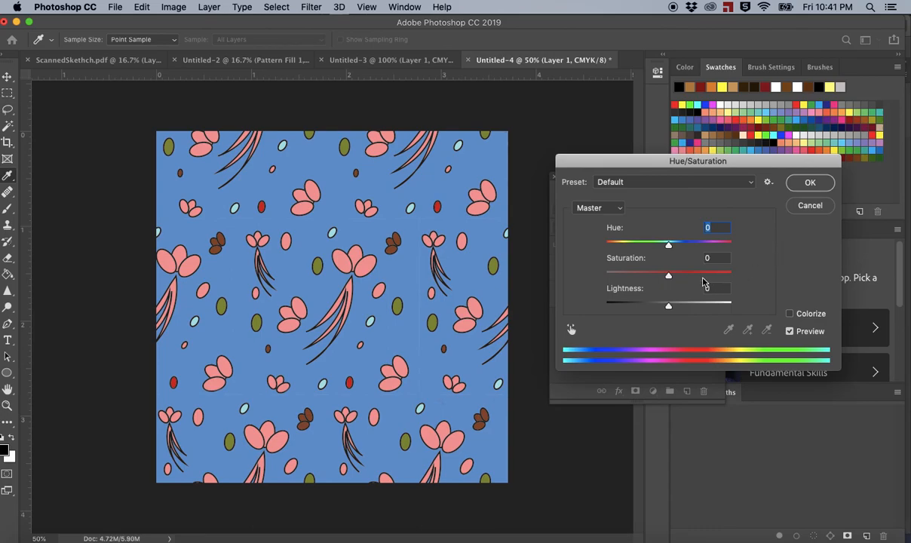
pyautogui.moveTo(669, 278)
pyautogui.mouseDown()
pyautogui.moveTo(707, 279)
pyautogui.moveTo(672, 278)
pyautogui.mouseUp()
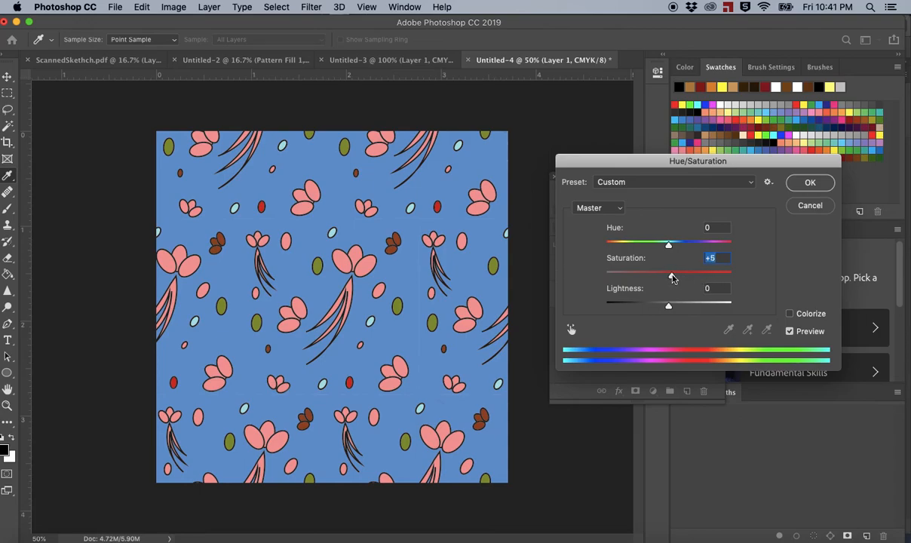
pyautogui.click(810, 182)
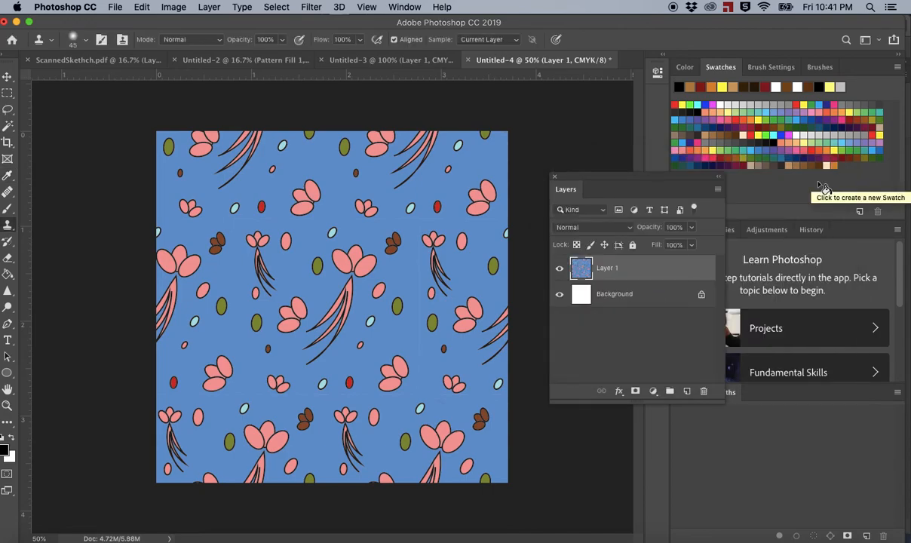
# Step: Select the whole floral canvas and define it as a pattern named "Blue Island Paradise"
pyautogui.press('super+a')
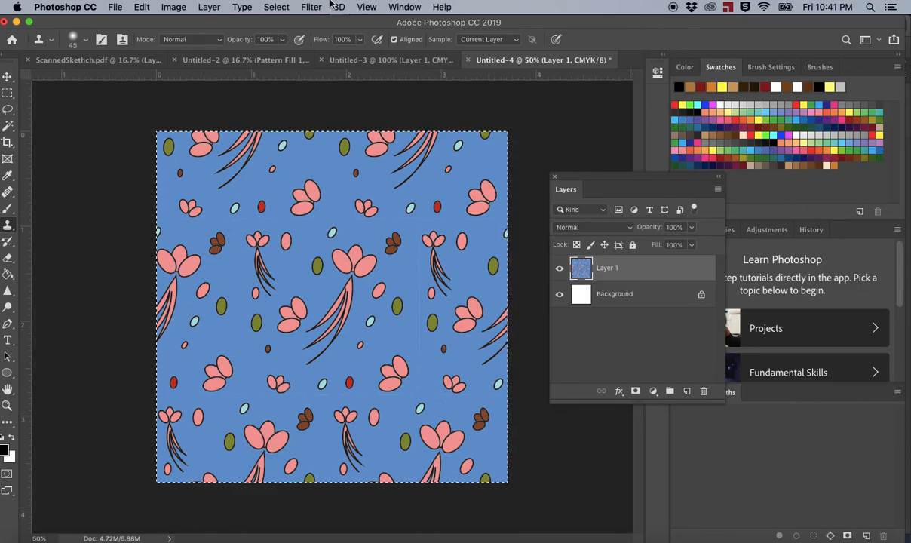
pyautogui.click(141, 7)
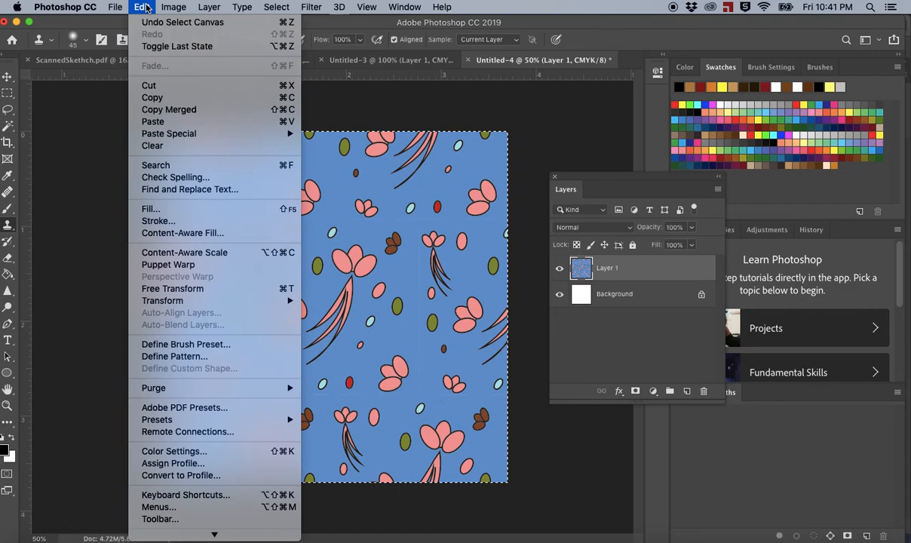
pyautogui.click(181, 356)
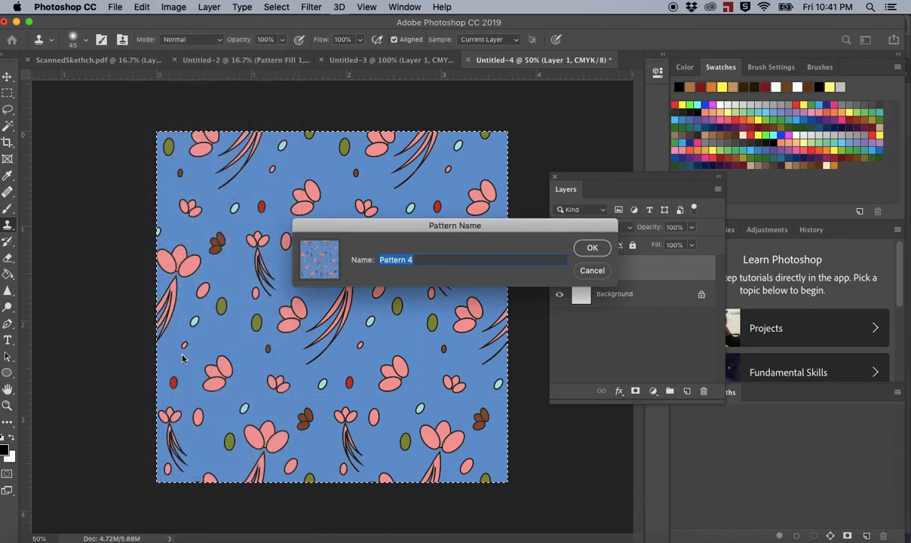
pyautogui.write('V')
pyautogui.press('BackSpace')
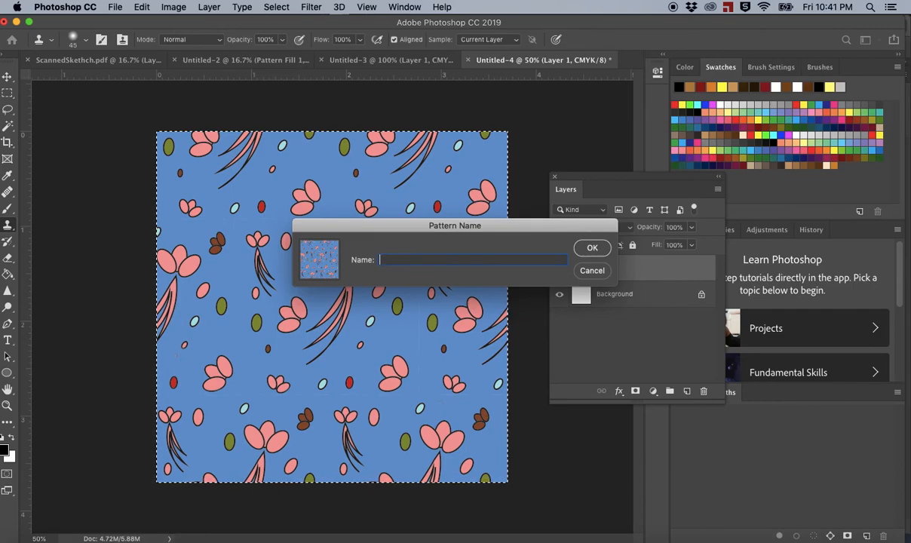
pyautogui.write('Blue Island Paradise')
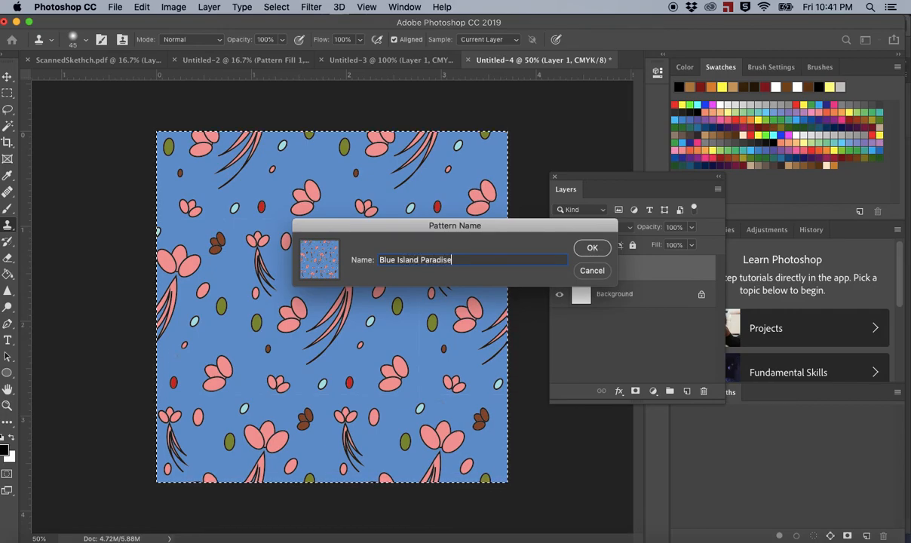
pyautogui.click(592, 247)
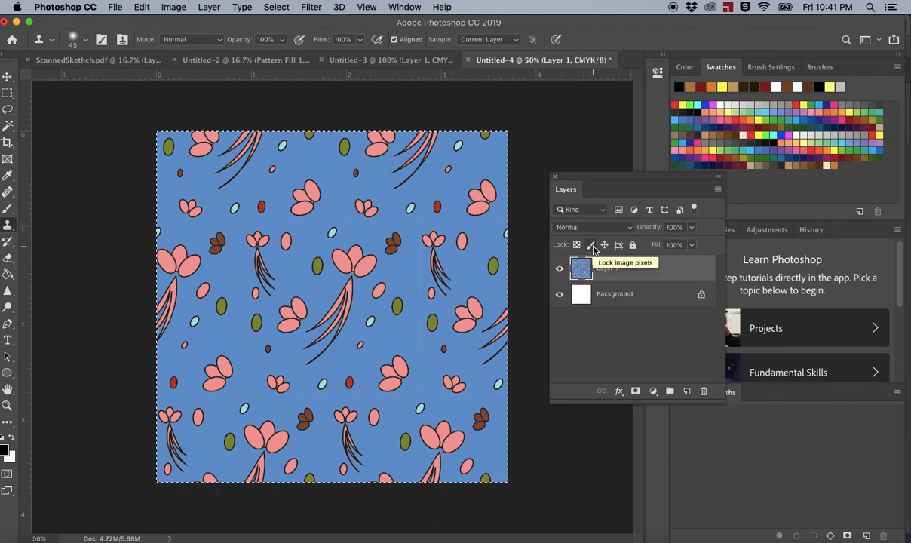
# Step: In the Untitled-2 document, select the whole canvas and add a pattern fill layer with the blue floral pattern at 100% scale
pyautogui.click(243, 61)
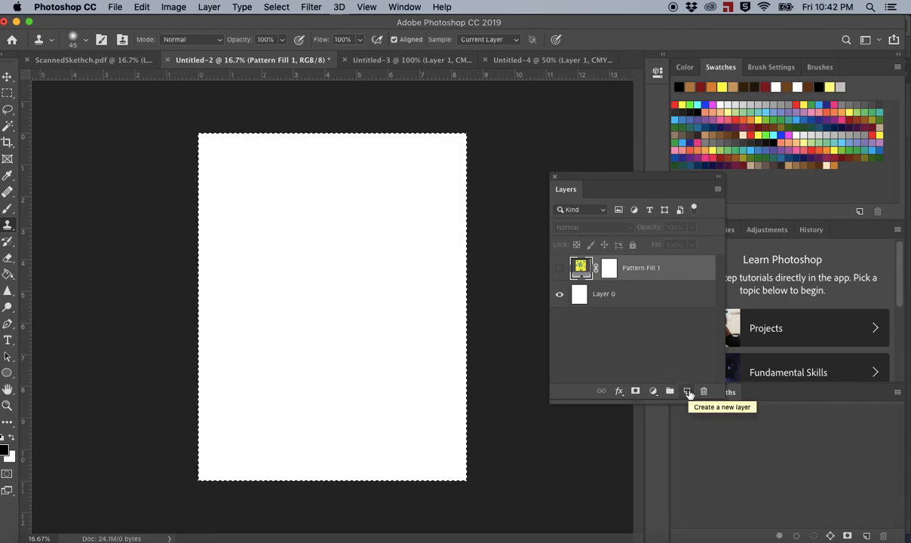
pyautogui.press('super+d')
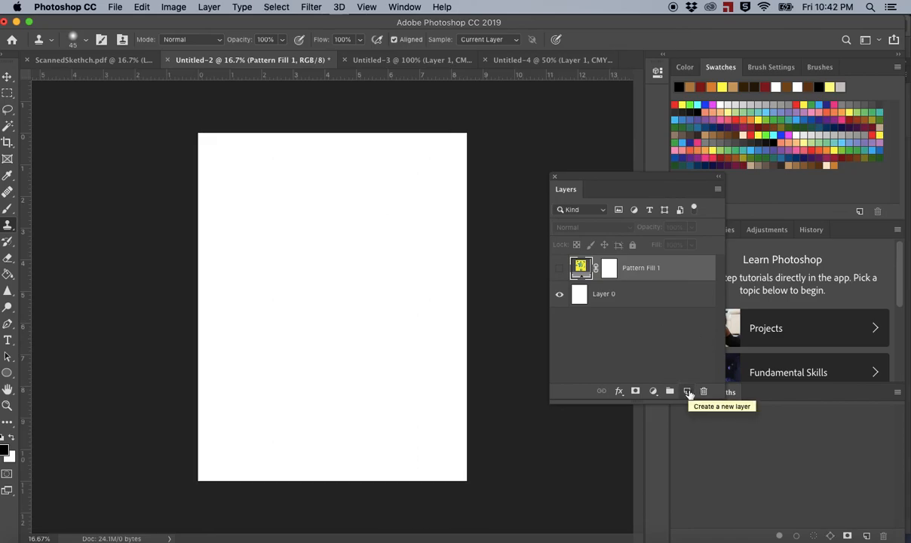
pyautogui.press('super+a')
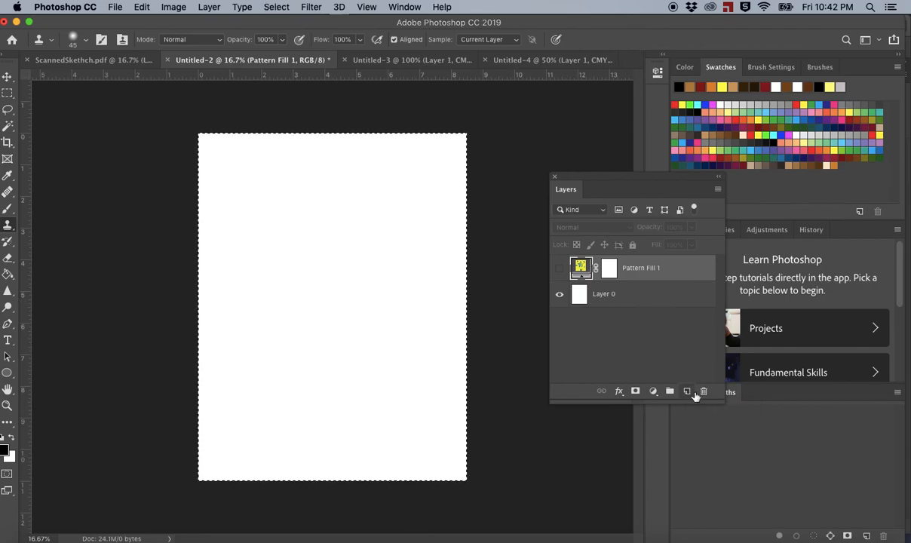
pyautogui.click(653, 391)
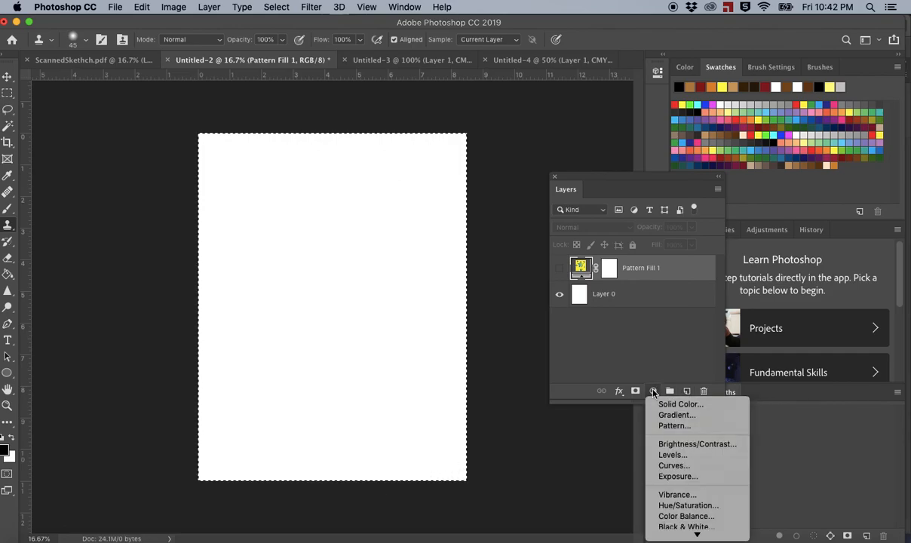
pyautogui.click(674, 426)
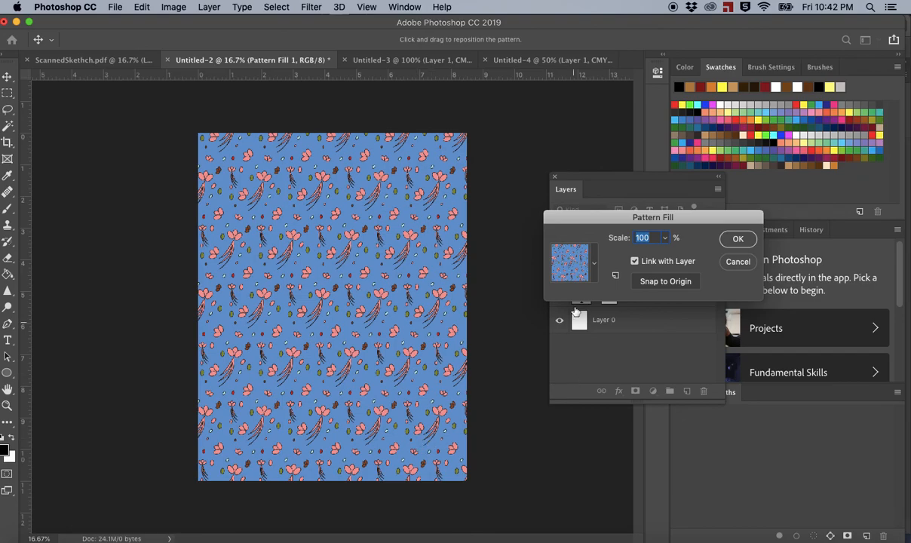
pyautogui.click(733, 238)
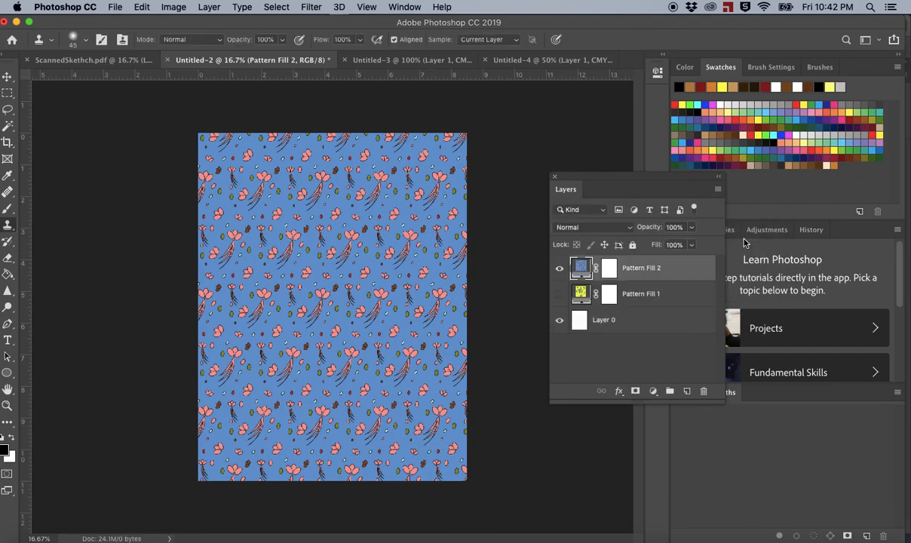